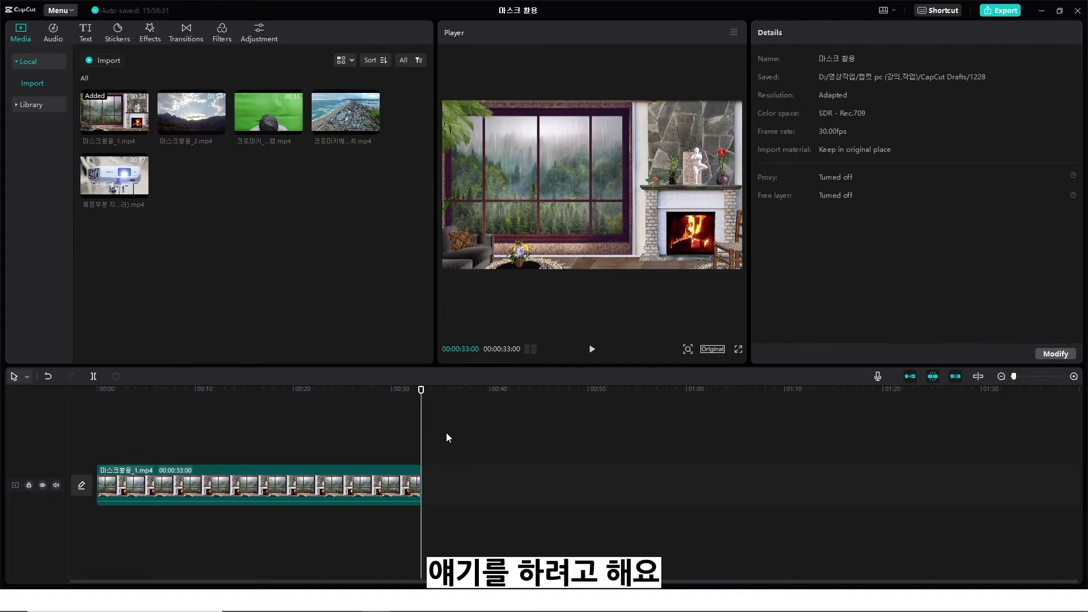
# Move the playhead to the timeline start, select the room clip and scale it down to 91%.
pyautogui.moveTo(306, 442); pyautogui.dragTo(49, 469)
pyautogui.click(282, 484)
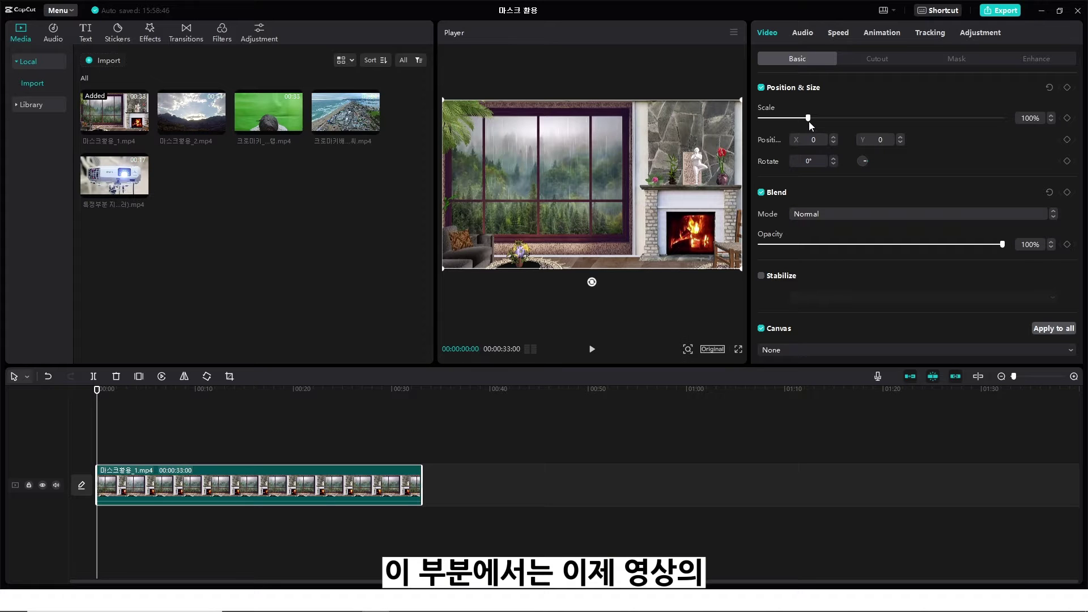
pyautogui.moveTo(808, 120)
pyautogui.mouseDown()
pyautogui.moveTo(797, 121)
pyautogui.moveTo(816, 124)
pyautogui.moveTo(803, 125)
pyautogui.mouseUp()
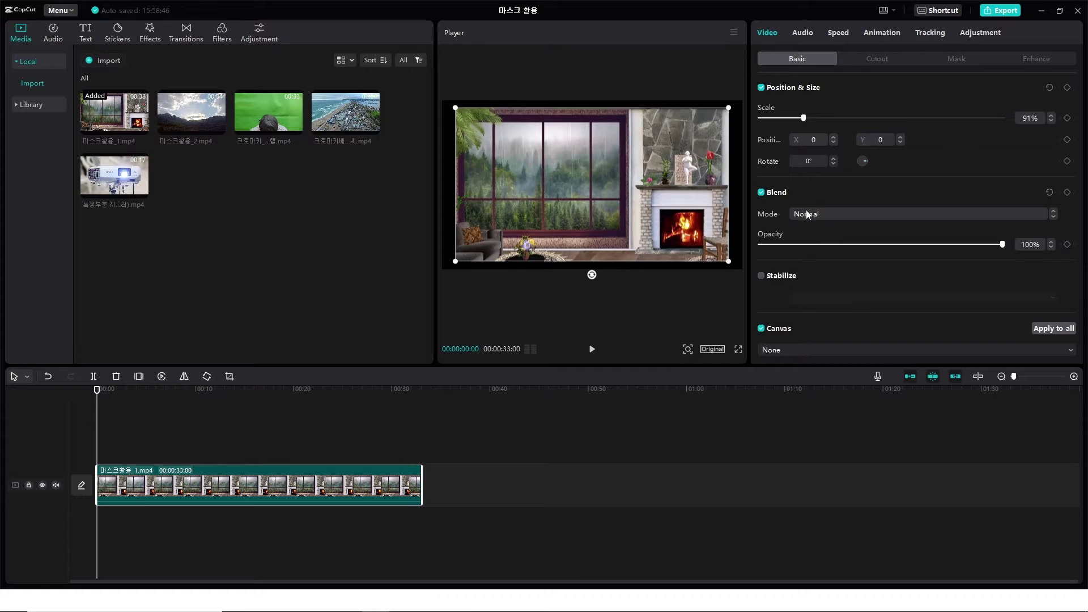
pyautogui.scroll(-1, 810, 215)
pyautogui.moveTo(1001, 235); pyautogui.dragTo(1023, 243)
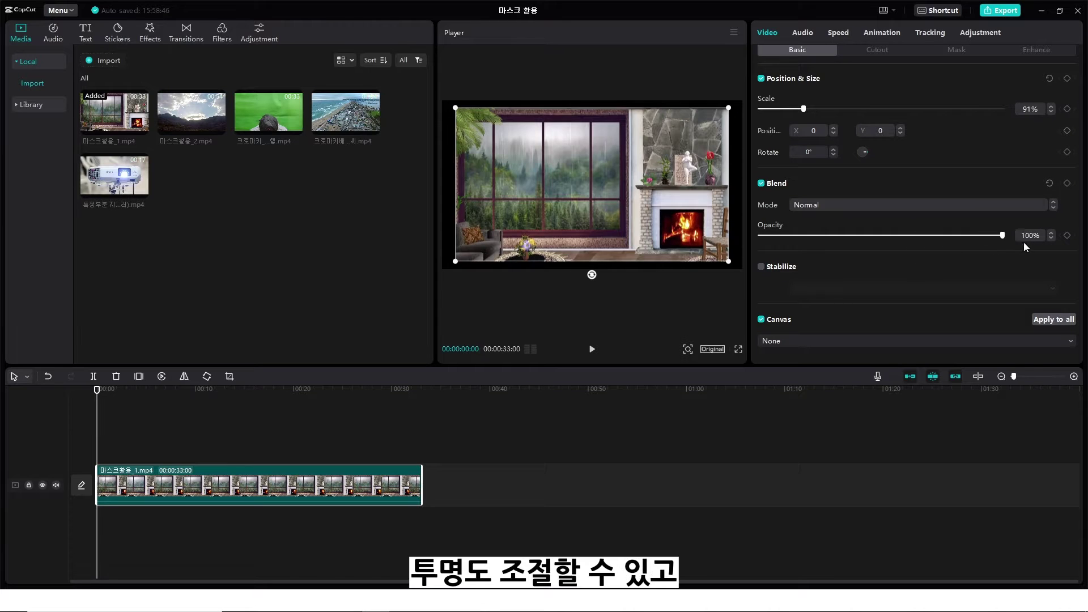
pyautogui.scroll(1, 923, 146)
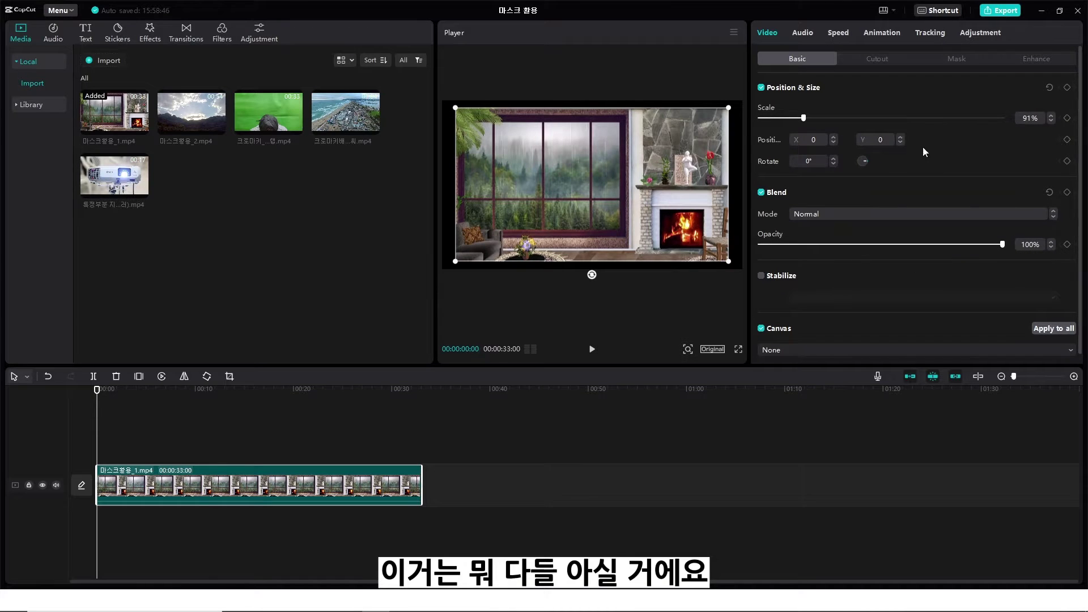
# Shrink the clip to about 35% on the preview canvas and move it to about X 0, Y 239.
pyautogui.click(813, 139)
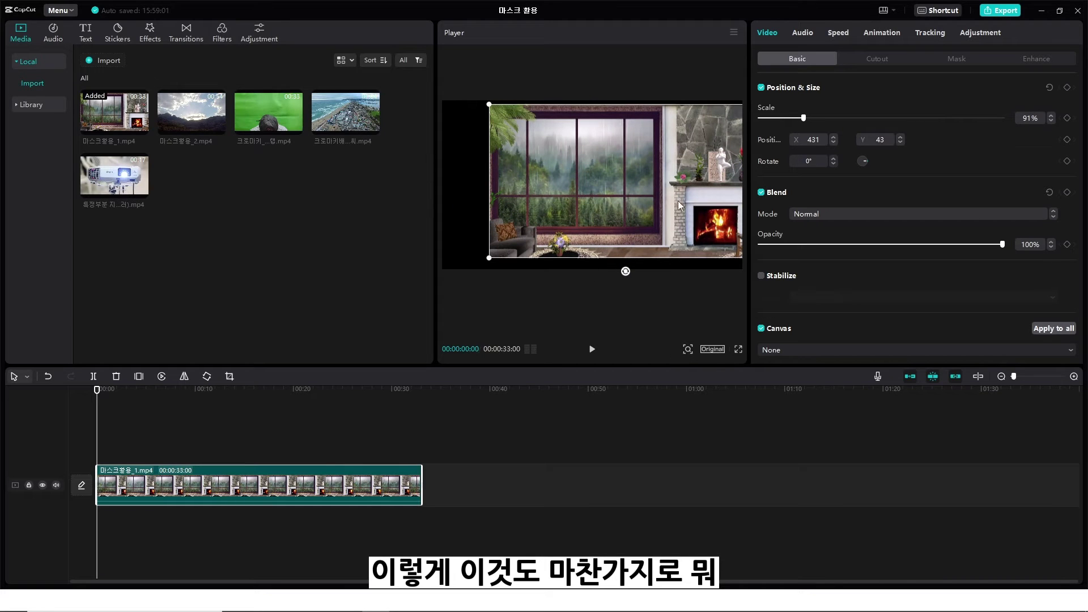
pyautogui.moveTo(578, 192); pyautogui.dragTo(603, 175)
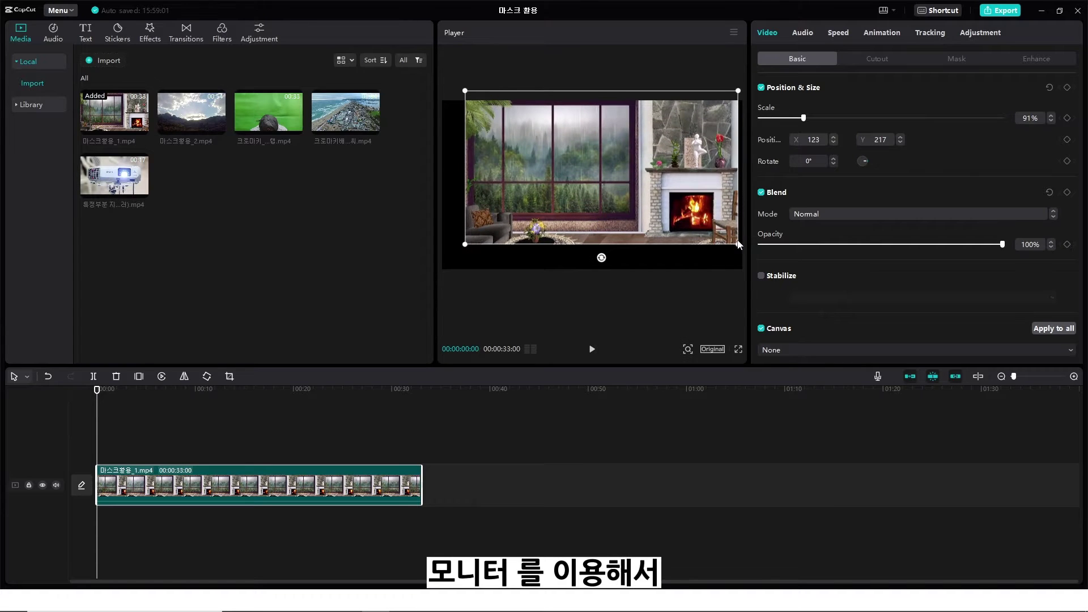
pyautogui.moveTo(738, 244); pyautogui.dragTo(655, 197)
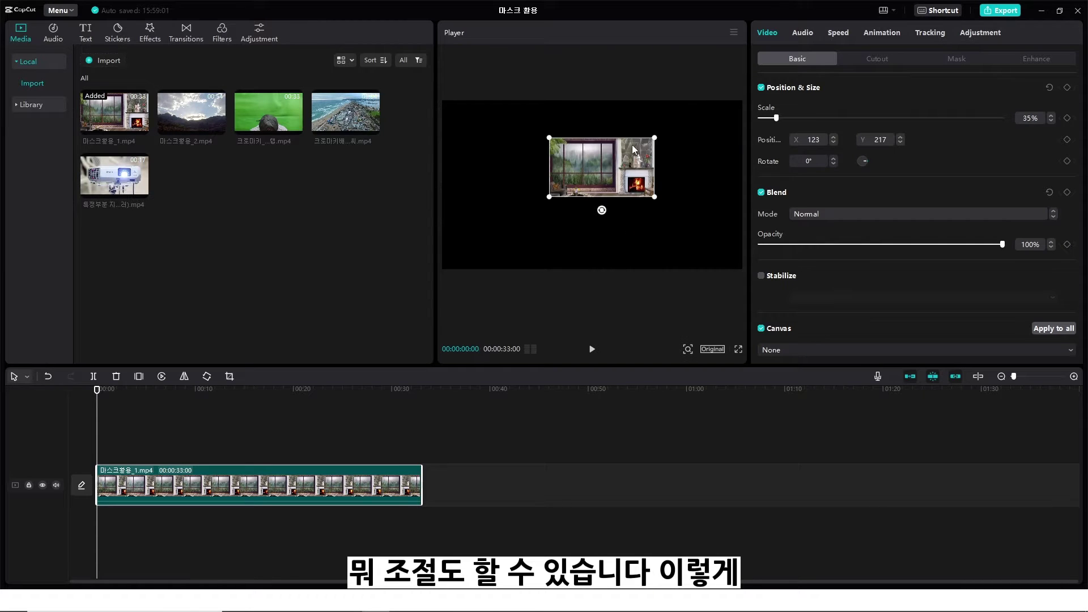
pyautogui.click(580, 166)
pyautogui.moveTo(633, 150); pyautogui.dragTo(652, 172)
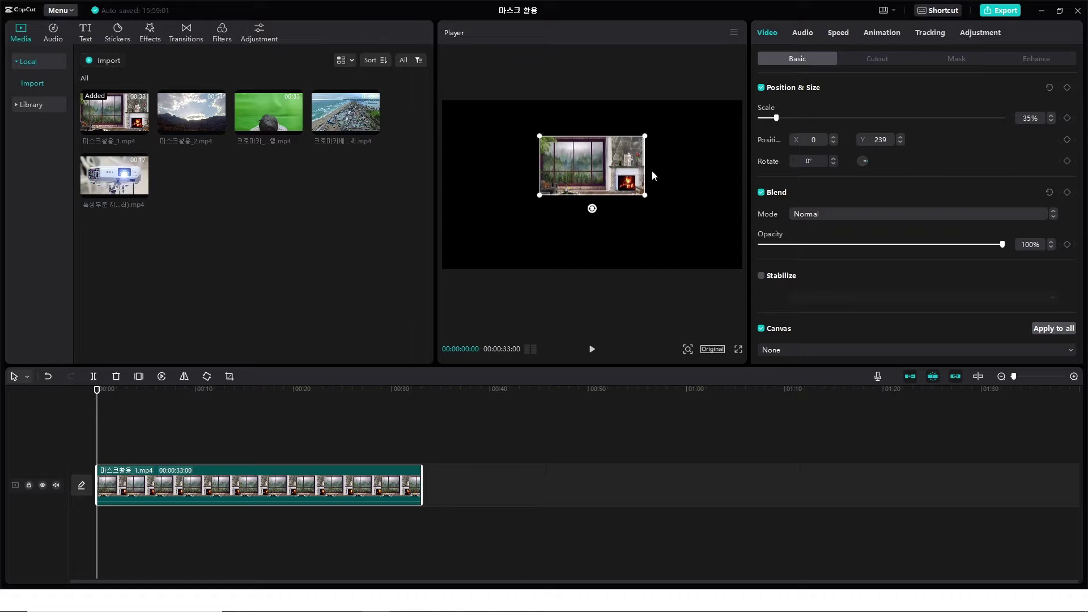
# Set the clip's scale to 100% and its vertical position to 0.
pyautogui.doubleClick(1026, 118)
pyautogui.write('100')
pyautogui.press('Return')
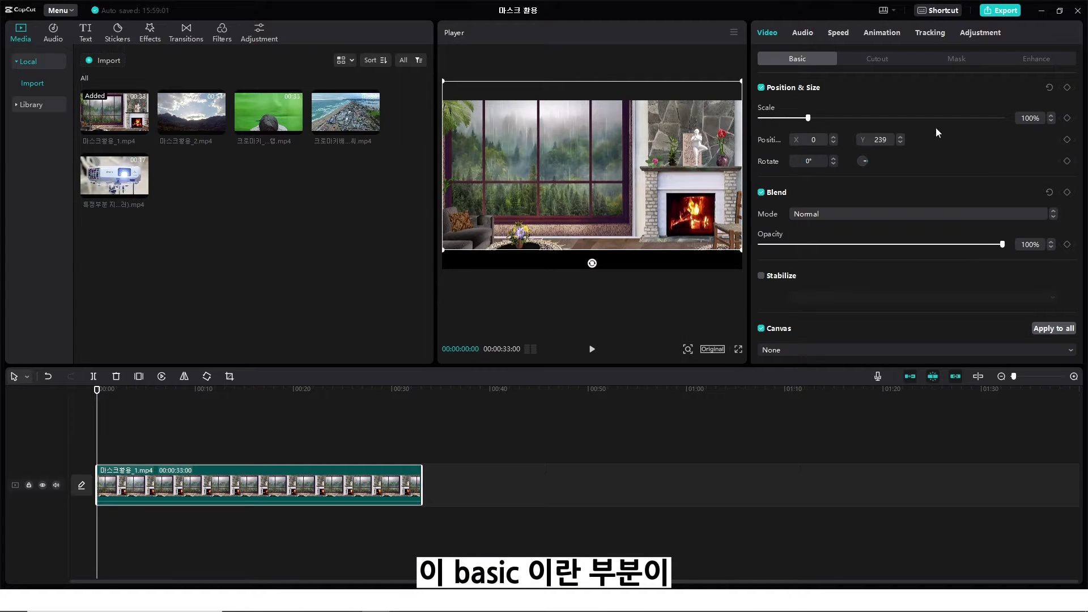
pyautogui.doubleClick(878, 140)
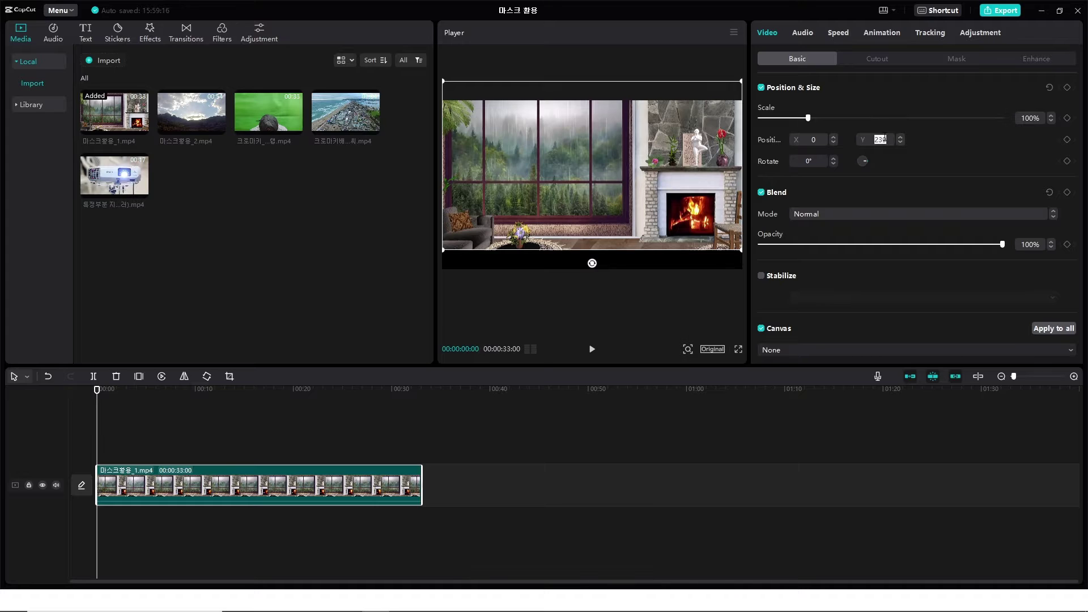
pyautogui.write('0')
pyautogui.press('Return')
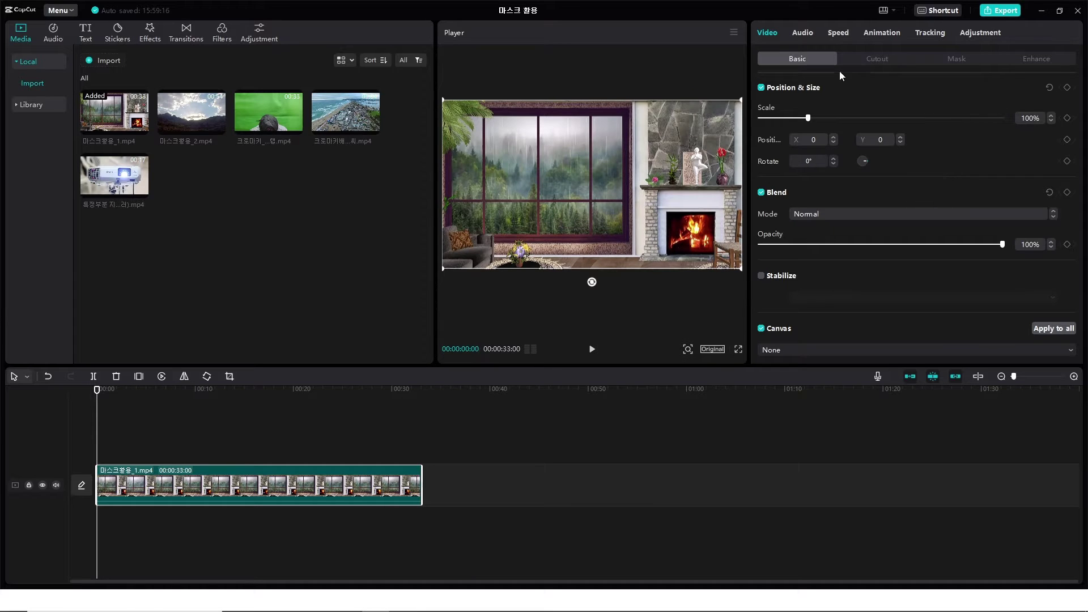
# Try the Split, Filmstrip, Circle, Rectangle, Heart and Star masks on the clip, ending on Circle.
pyautogui.click(957, 59)
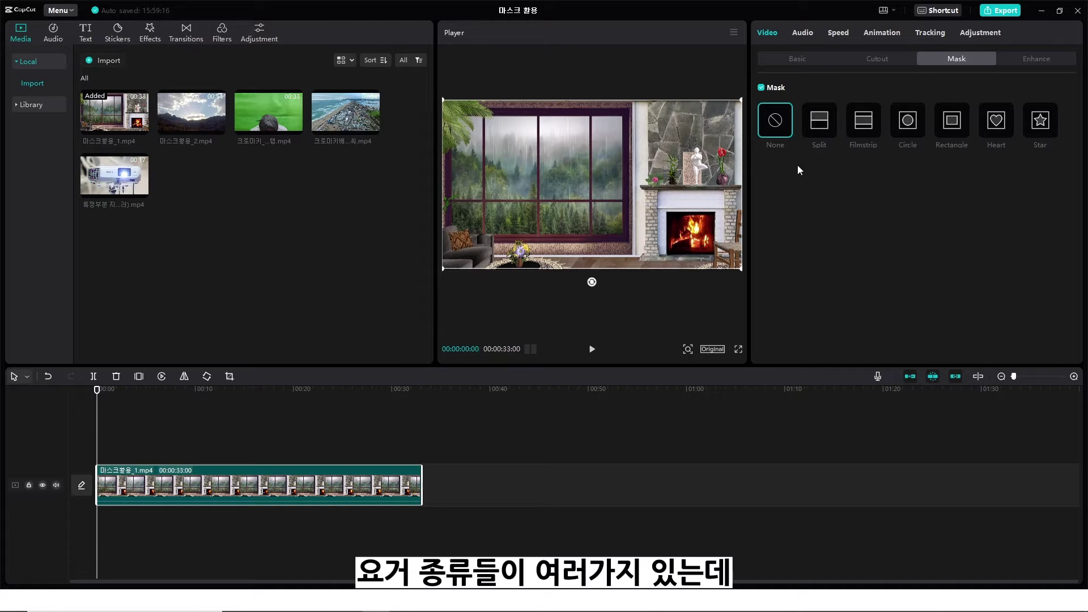
pyautogui.click(820, 130)
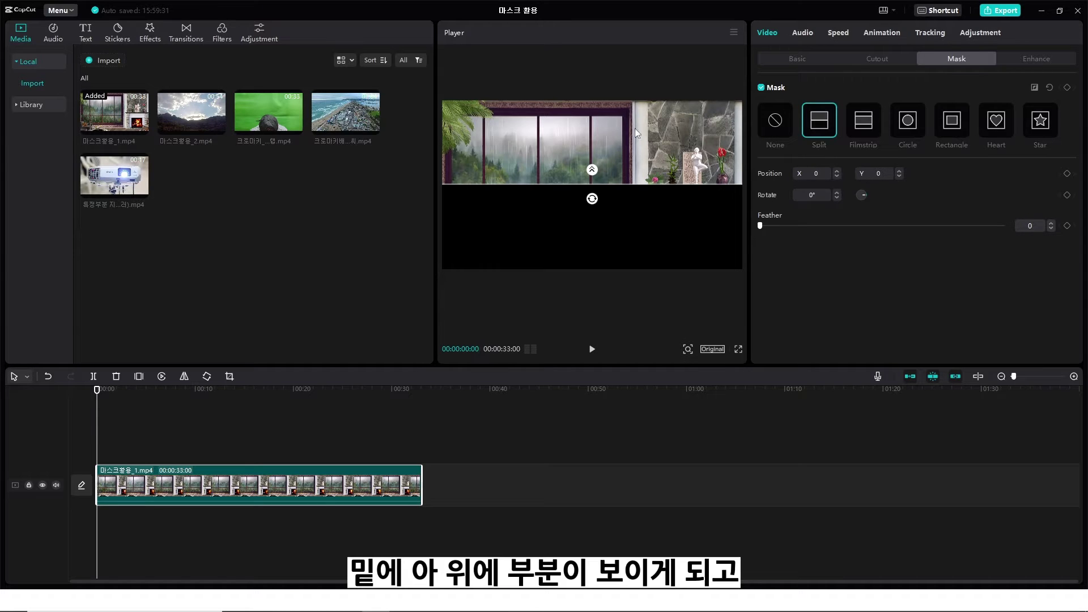
pyautogui.click(873, 126)
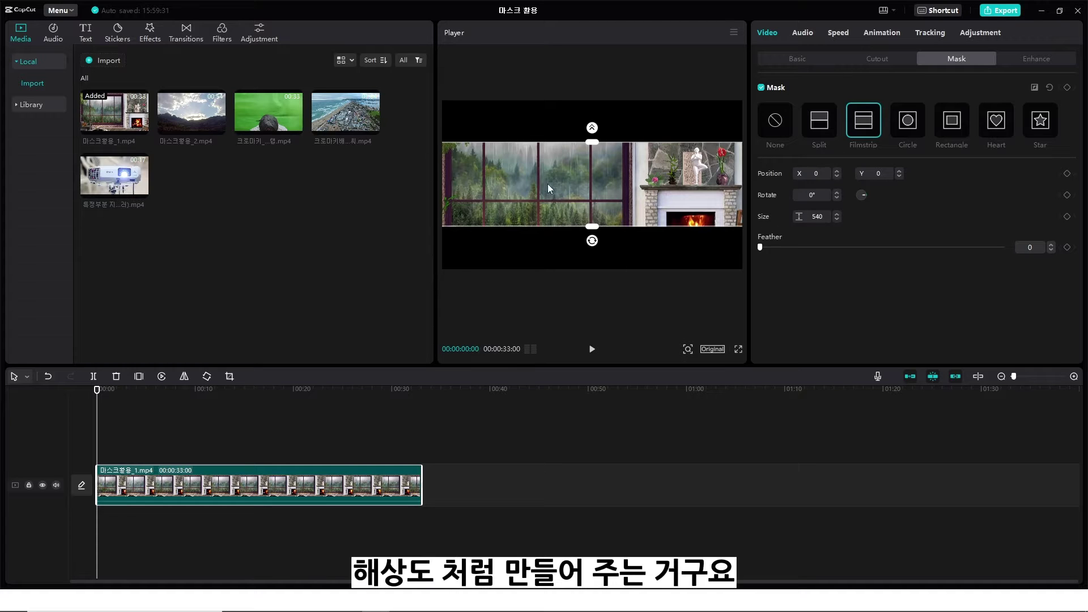
pyautogui.click(907, 123)
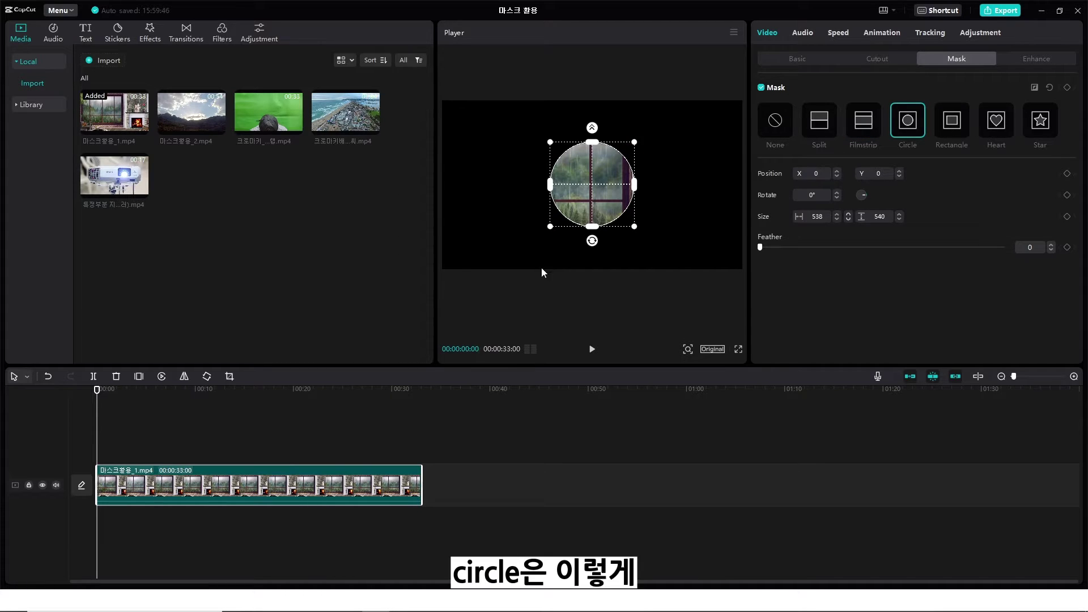
pyautogui.click(952, 126)
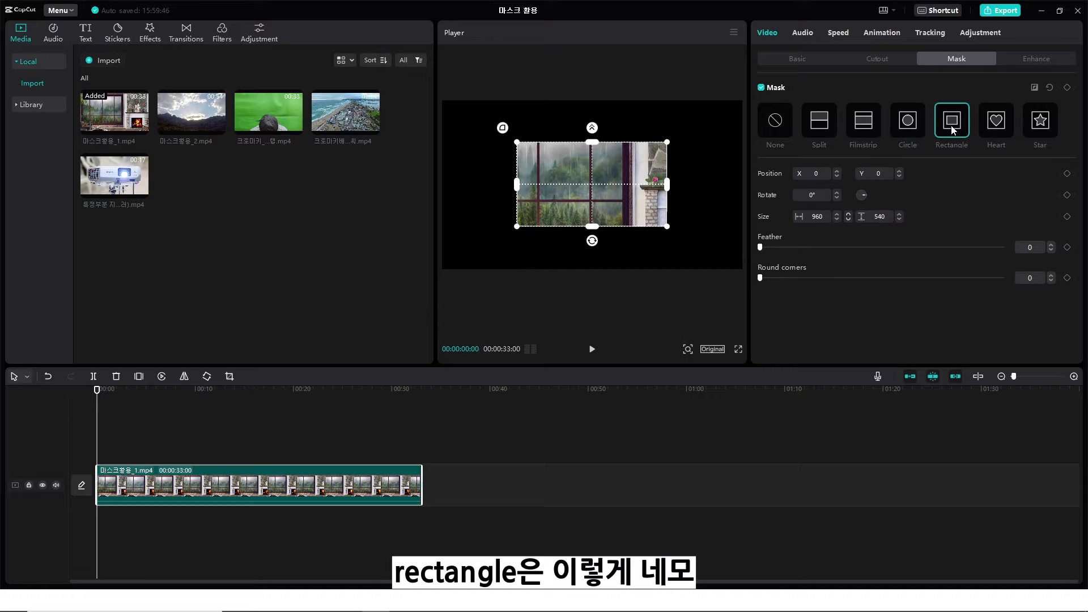
pyautogui.click(997, 123)
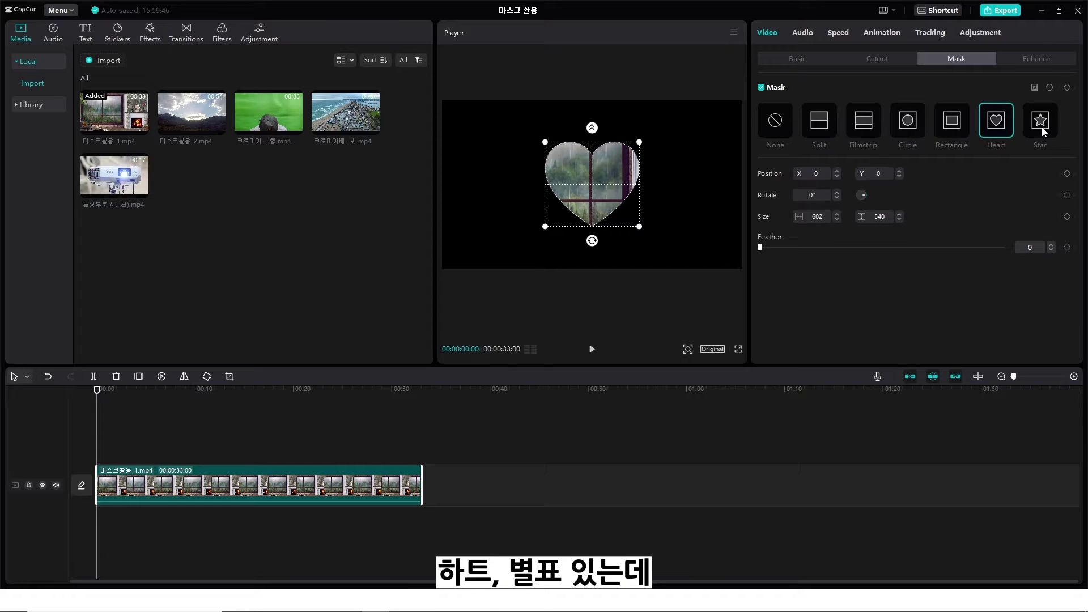
pyautogui.click(1043, 132)
pyautogui.click(913, 131)
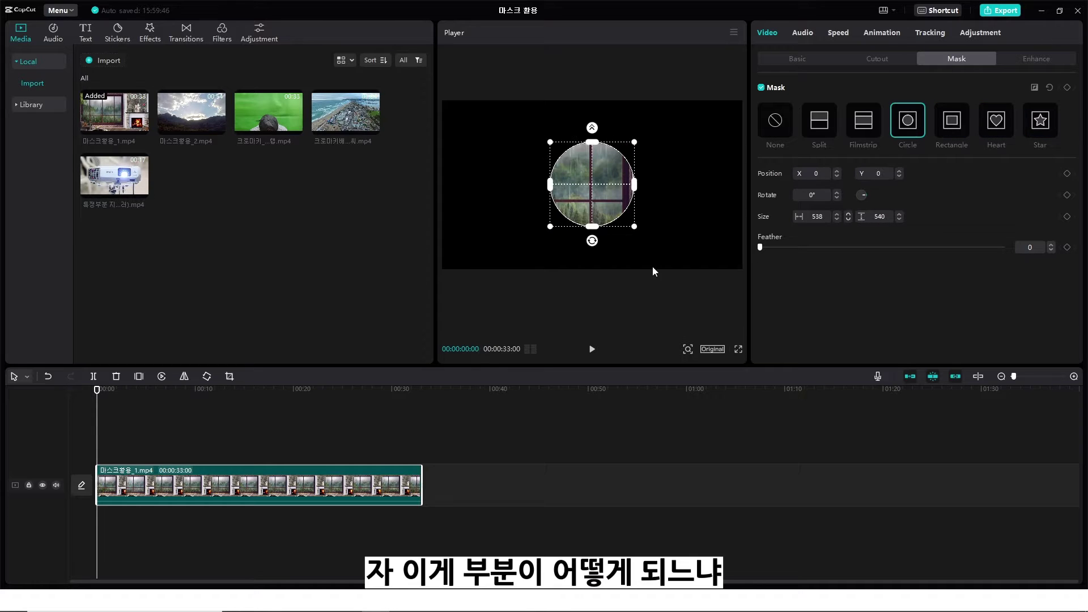
# Apply a Rectangle mask and fit it over the window, about 1134 × 735 at X -351, Y 43.
pyautogui.click(957, 128)
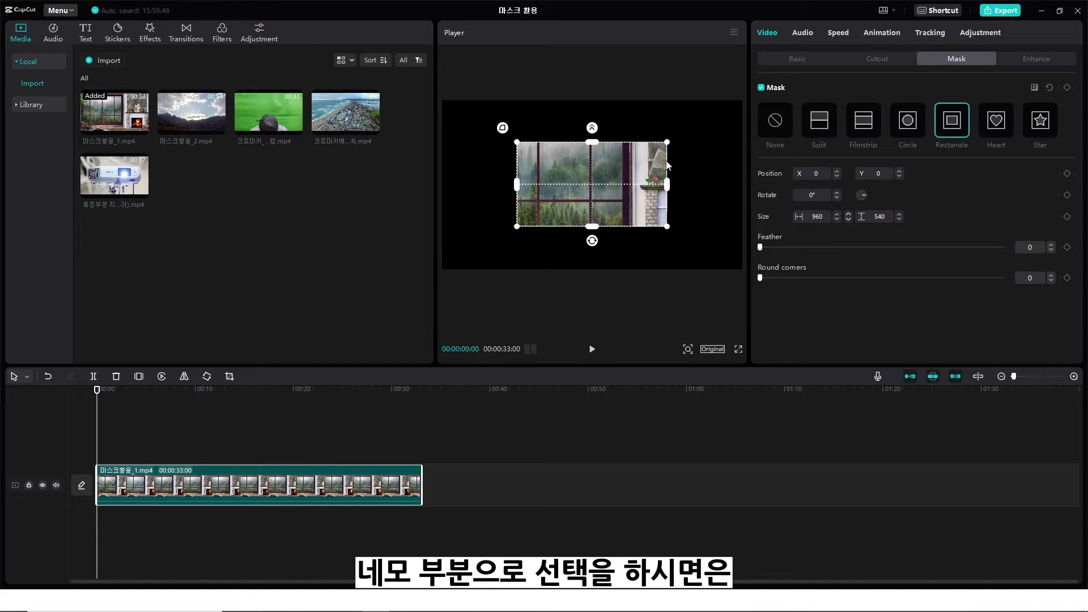
pyautogui.moveTo(631, 181); pyautogui.dragTo(579, 170)
pyautogui.moveTo(615, 214)
pyautogui.mouseDown()
pyautogui.moveTo(634, 237)
pyautogui.moveTo(628, 230)
pyautogui.mouseUp()
pyautogui.moveTo(544, 123); pyautogui.dragTo(546, 118)
pyautogui.moveTo(548, 216); pyautogui.dragTo(541, 256)
pyautogui.moveTo(558, 196); pyautogui.dragTo(562, 184)
pyautogui.moveTo(623, 232); pyautogui.dragTo(626, 234)
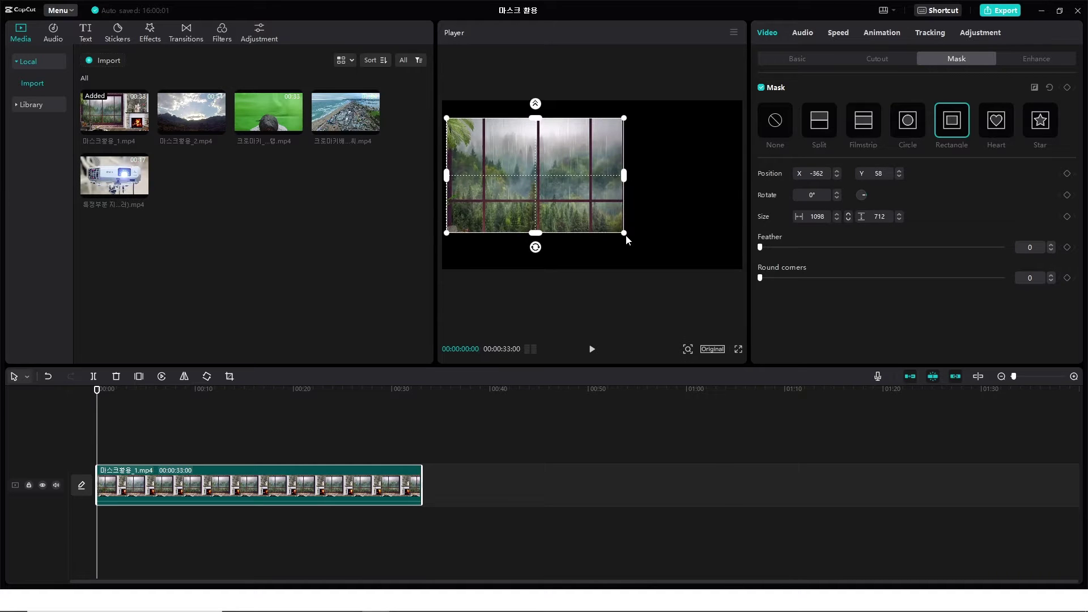
pyautogui.moveTo(585, 202); pyautogui.dragTo(587, 206)
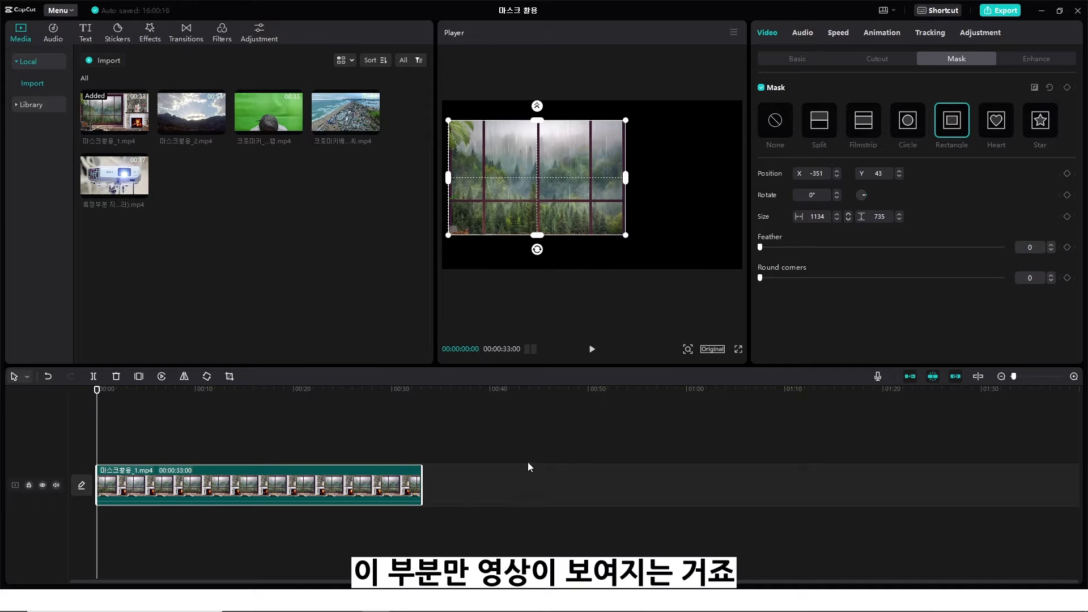
# Deselect the clip and play the masked video from the start for a few seconds.
pyautogui.click(565, 438)
pyautogui.moveTo(422, 394); pyautogui.dragTo(100, 392)
pyautogui.press('space')
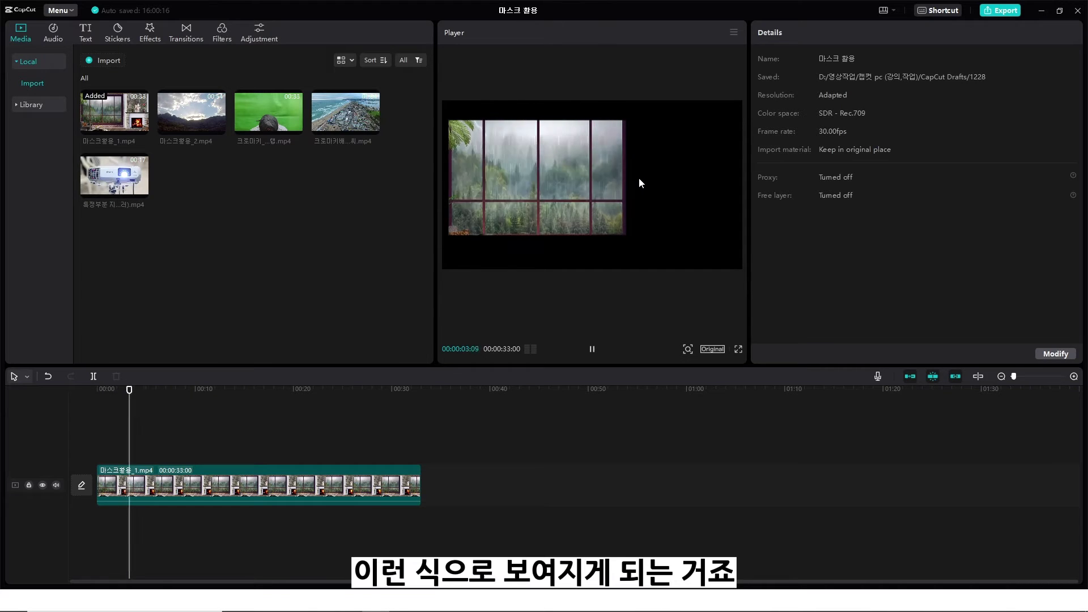
pyautogui.press('space')
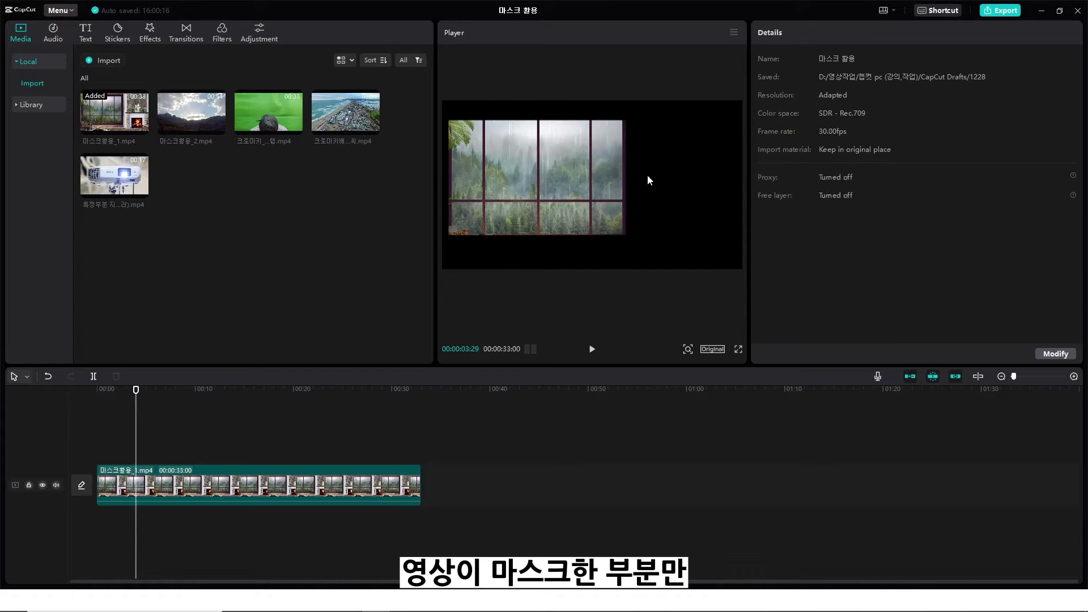
# Reverse the clip's rectangle mask and adjust it to about 1127 × 788 at X -370, Y 54.
pyautogui.click(556, 189)
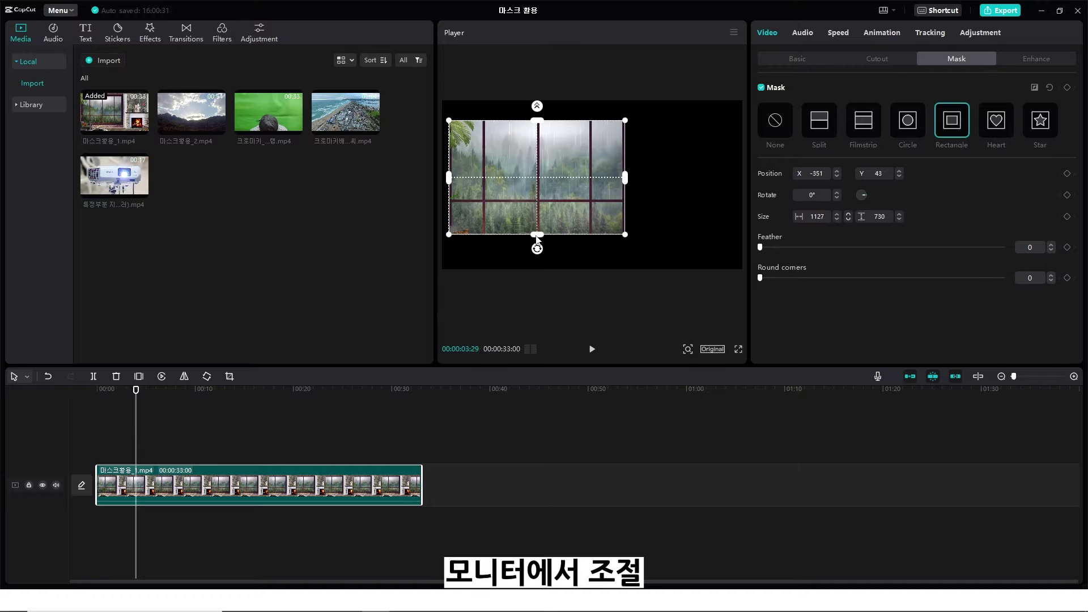
pyautogui.moveTo(559, 200); pyautogui.dragTo(556, 201)
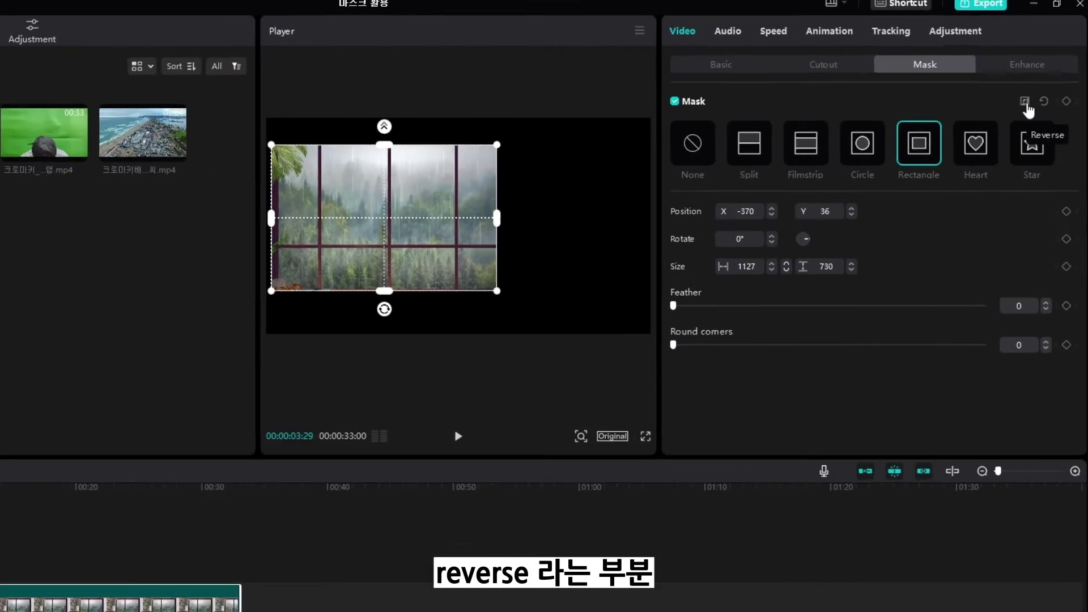
pyautogui.click(998, 140)
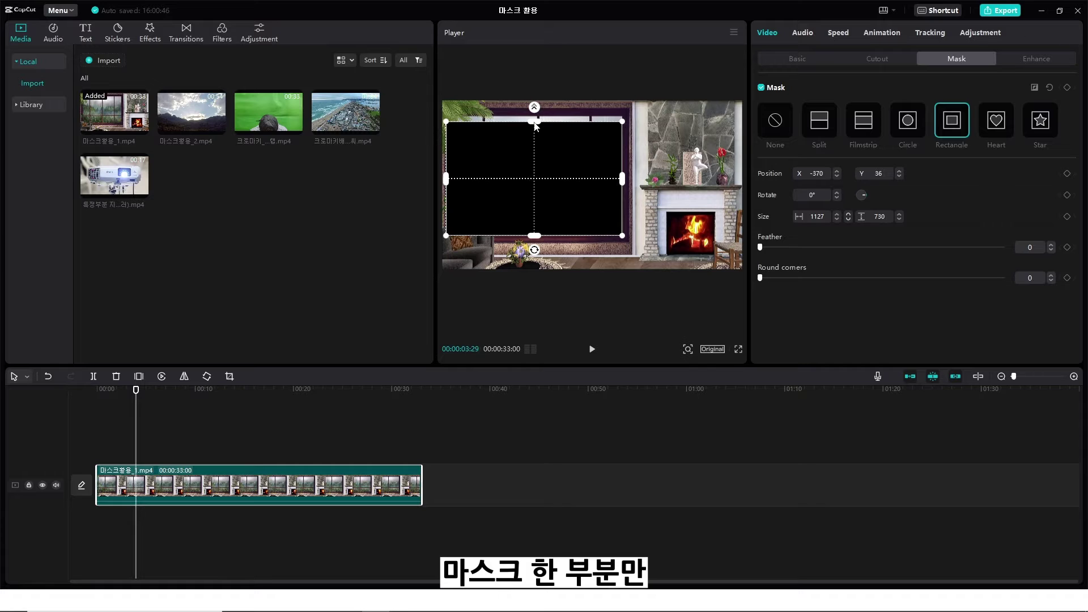
pyautogui.moveTo(536, 126); pyautogui.dragTo(556, 143)
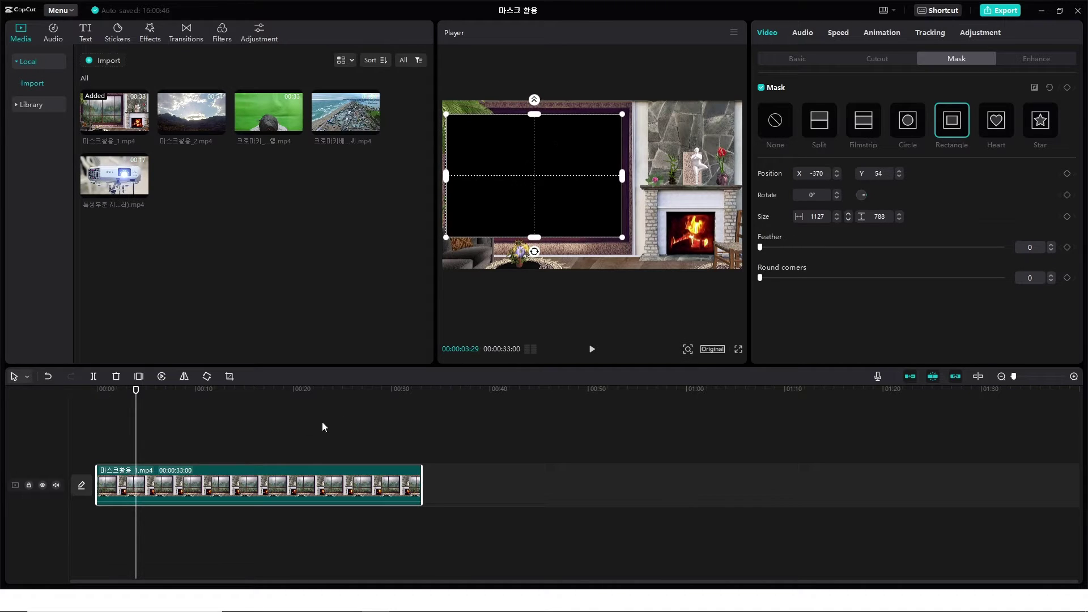
# Play the beginning of the video to check the reversed mask over the window.
pyautogui.moveTo(140, 388); pyautogui.dragTo(103, 389)
pyautogui.press('space')
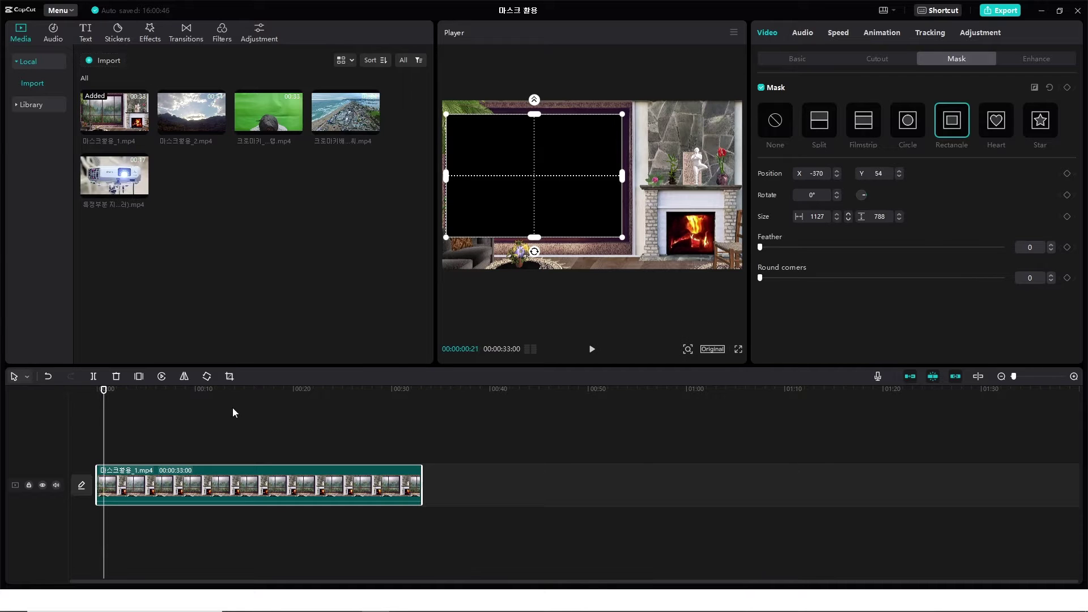
pyautogui.click(574, 425)
pyautogui.press('space')
pyautogui.press('space')
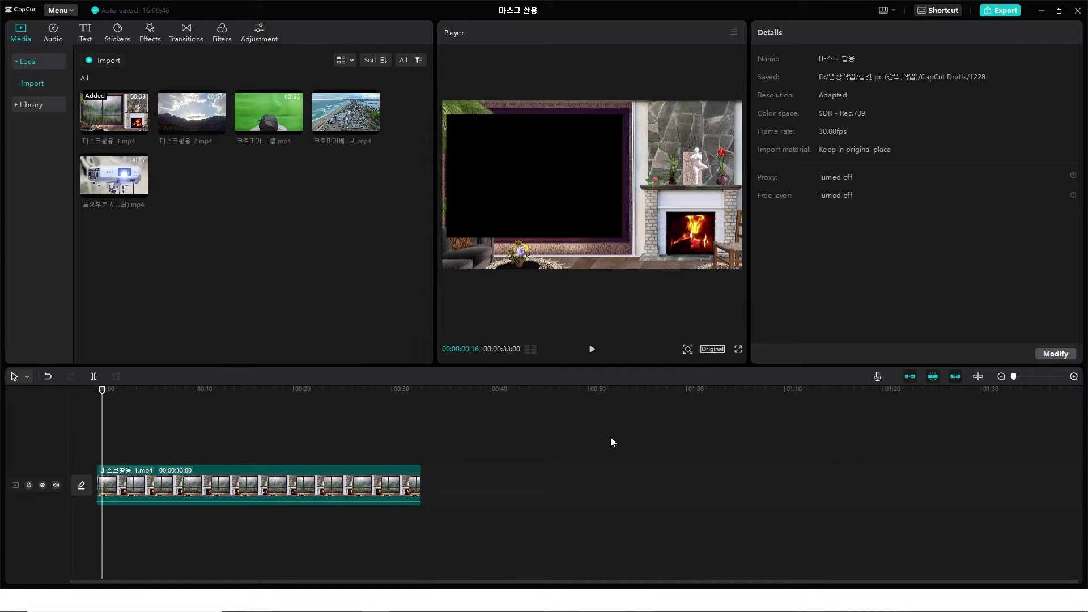
pyautogui.press('space')
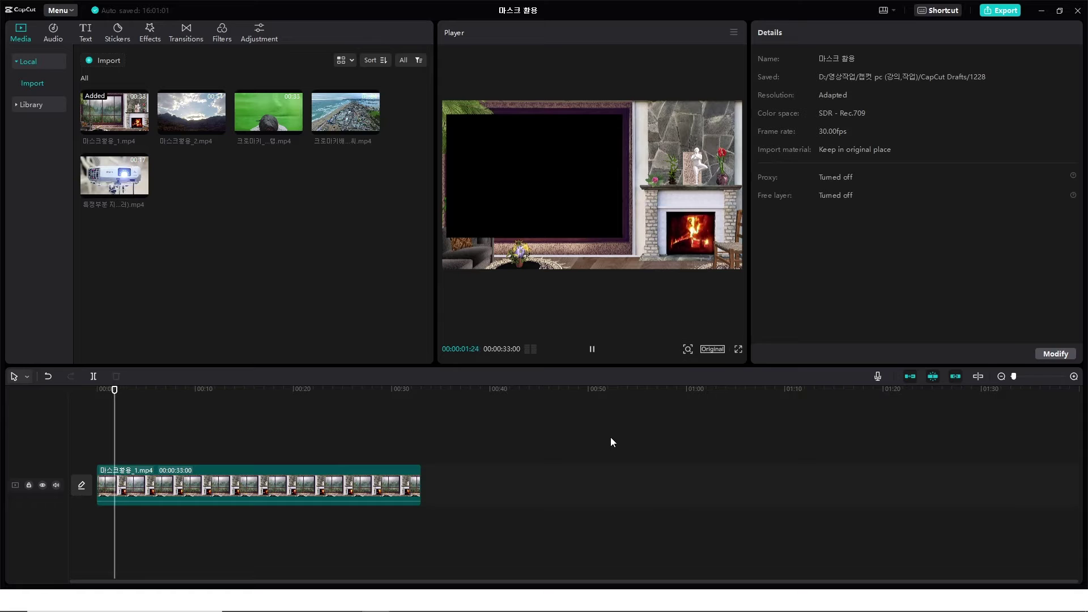
pyautogui.press('space')
# Set the room clip's mask to None and play the unmasked video from the start.
pyautogui.click(368, 482)
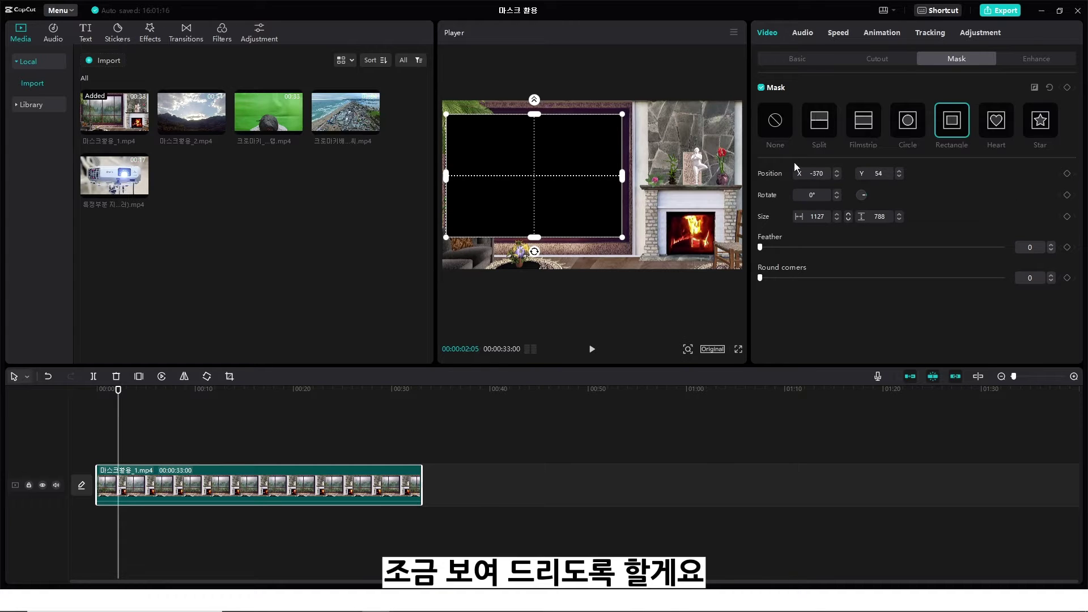
pyautogui.click(787, 120)
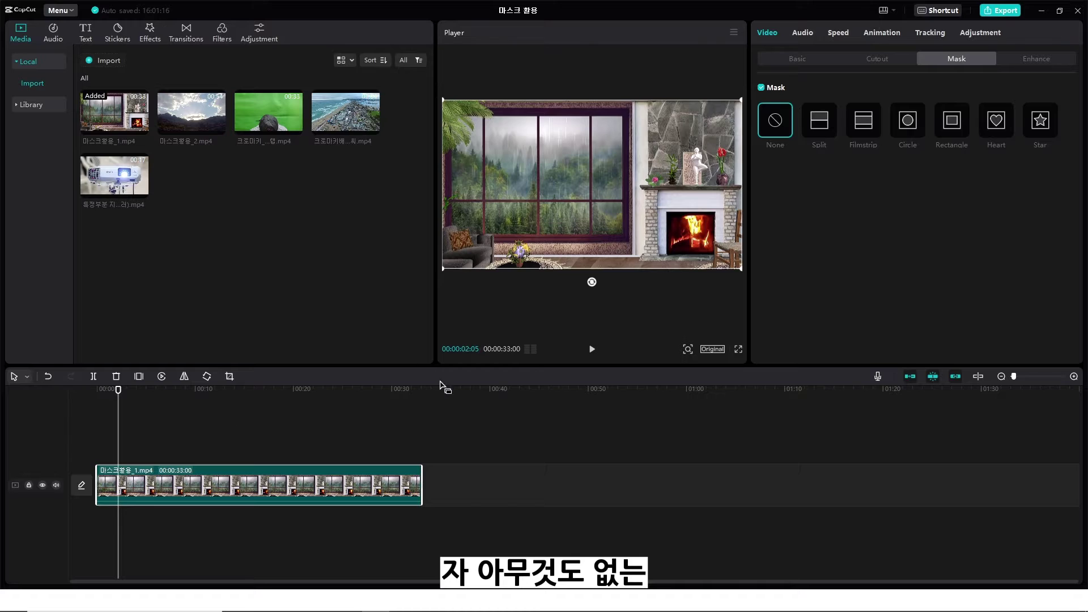
pyautogui.moveTo(575, 212); pyautogui.dragTo(544, 192)
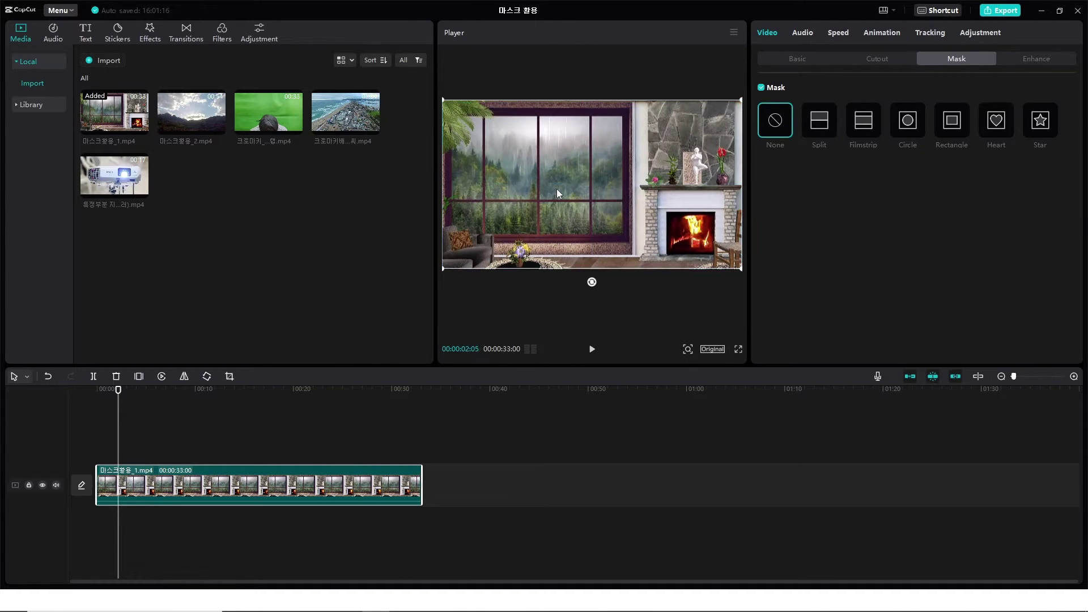
pyautogui.press('Home')
pyautogui.press('space')
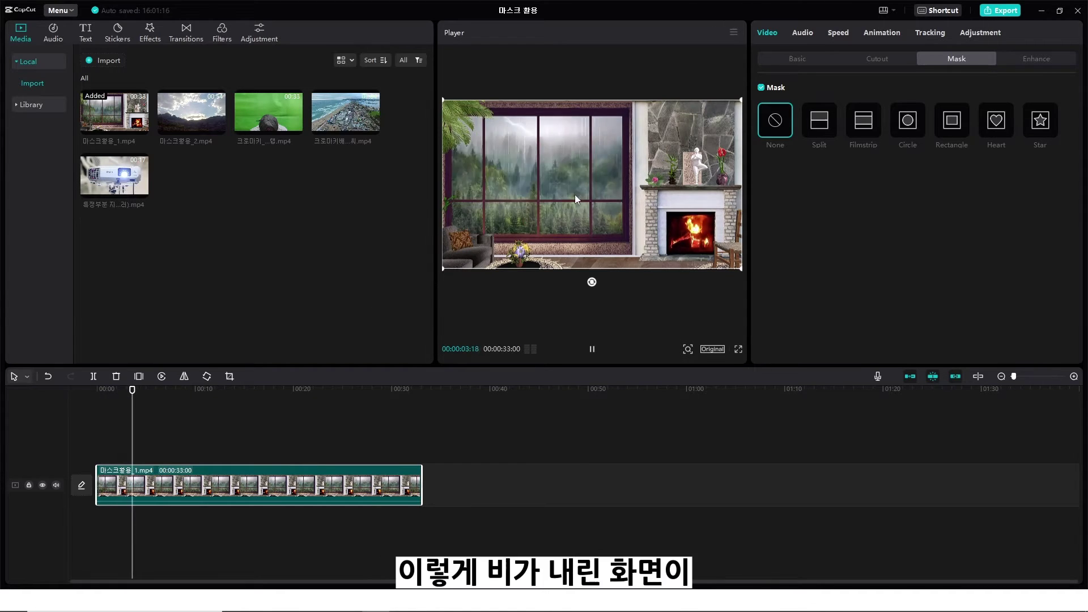
pyautogui.press('space')
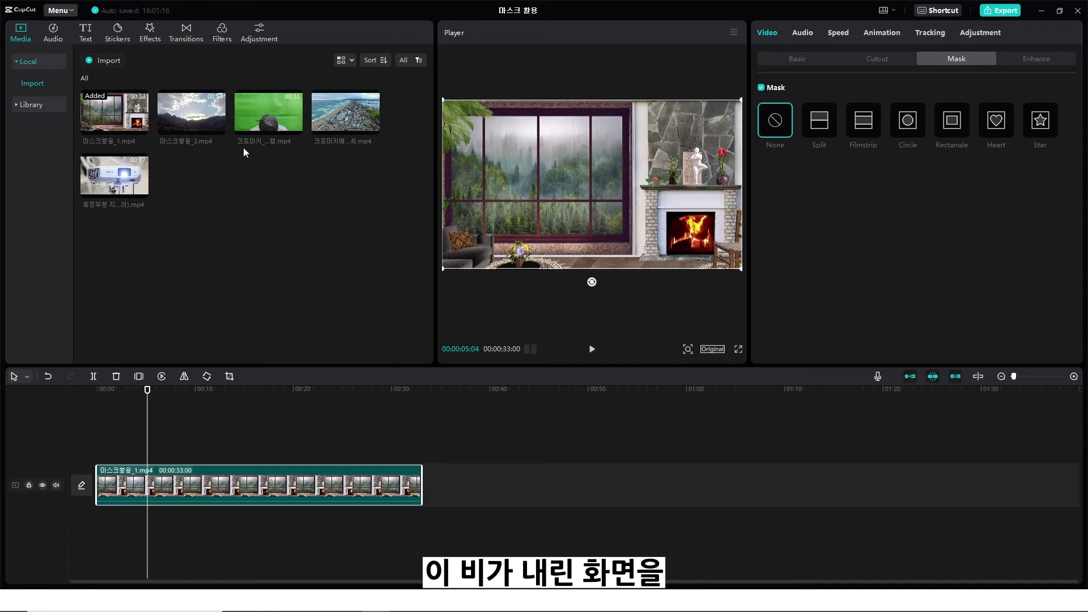
pyautogui.moveTo(196, 103); pyautogui.dragTo(98, 442)
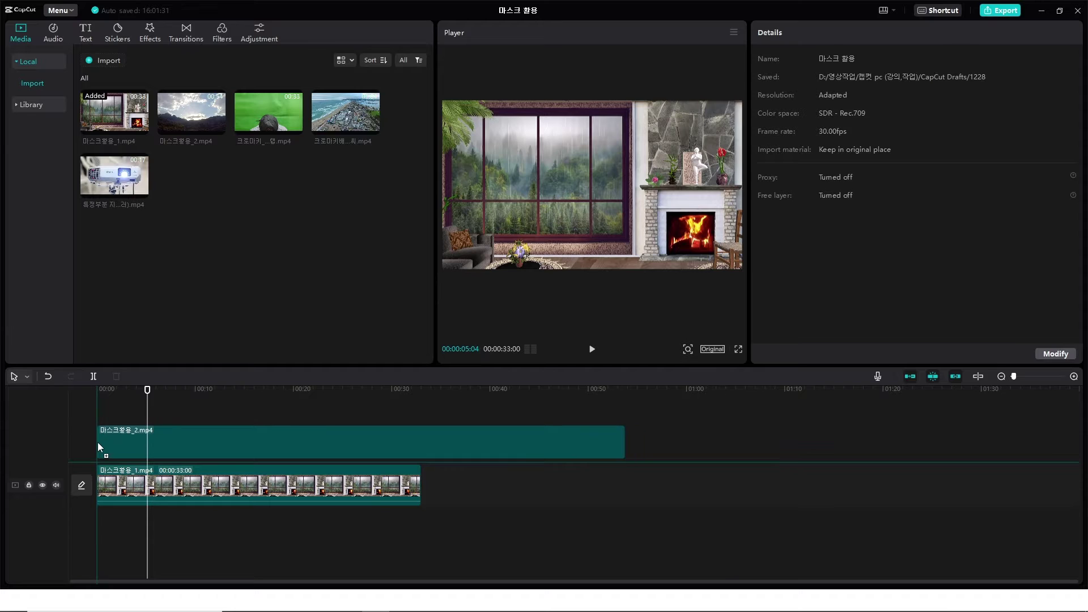
pyautogui.moveTo(148, 390); pyautogui.dragTo(123, 399)
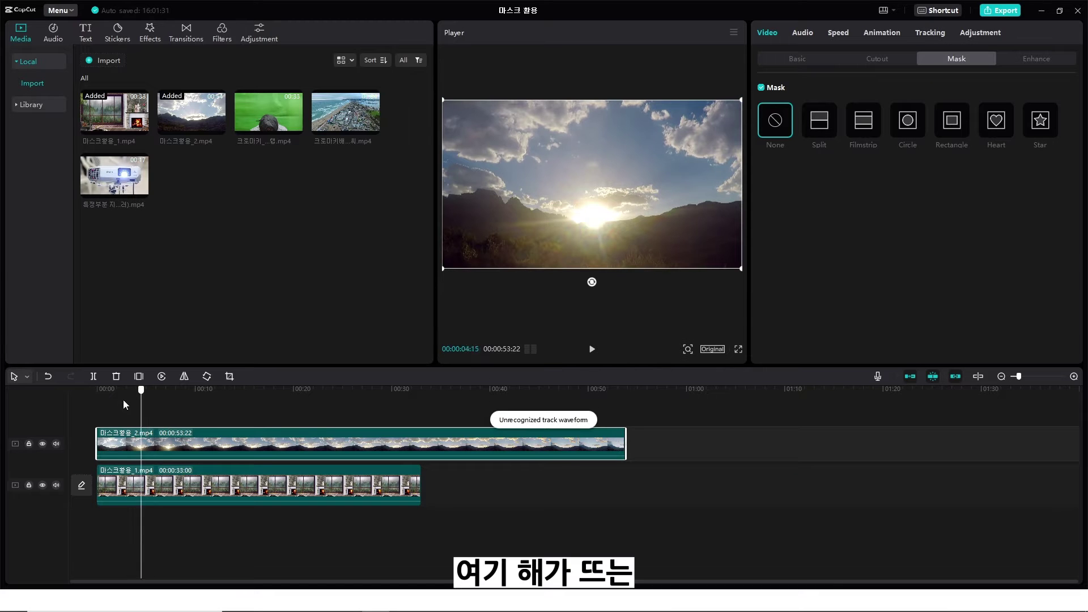
pyautogui.press('space')
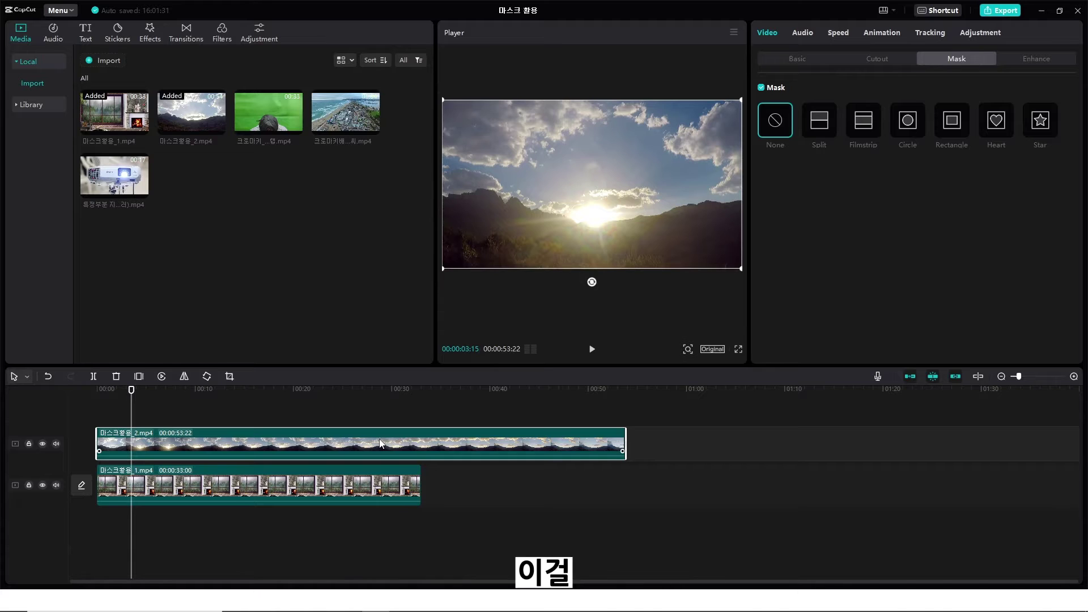
pyautogui.press('Delete')
# Stack 마스크활용_1.mp4 above 마스크활용_2.mp4 with both starting at zero, and trim the lower clip to 33 seconds.
pyautogui.click(196, 490)
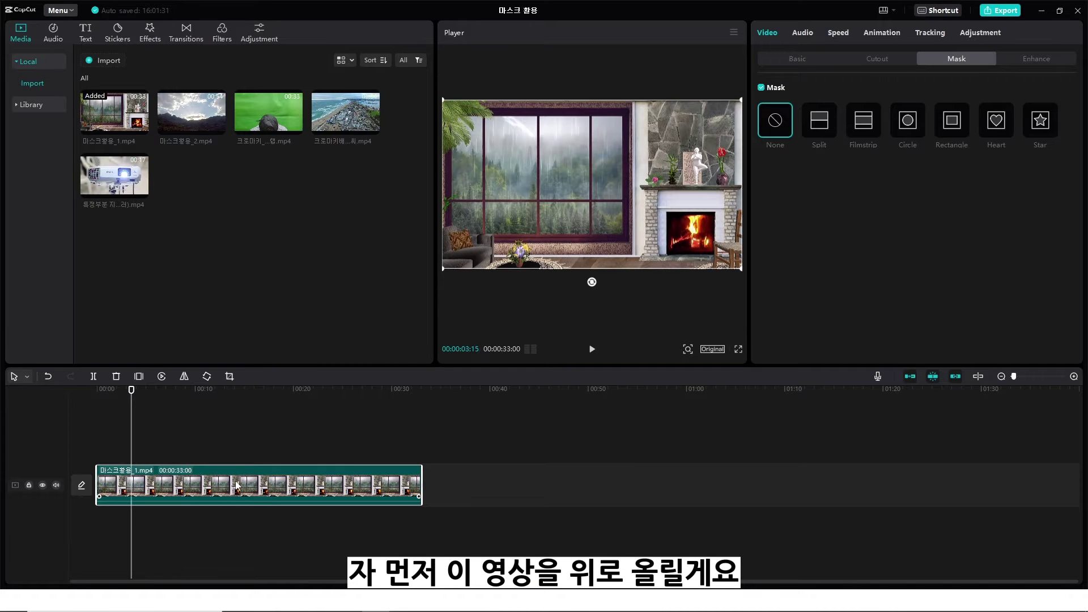
pyautogui.moveTo(238, 480); pyautogui.dragTo(243, 433)
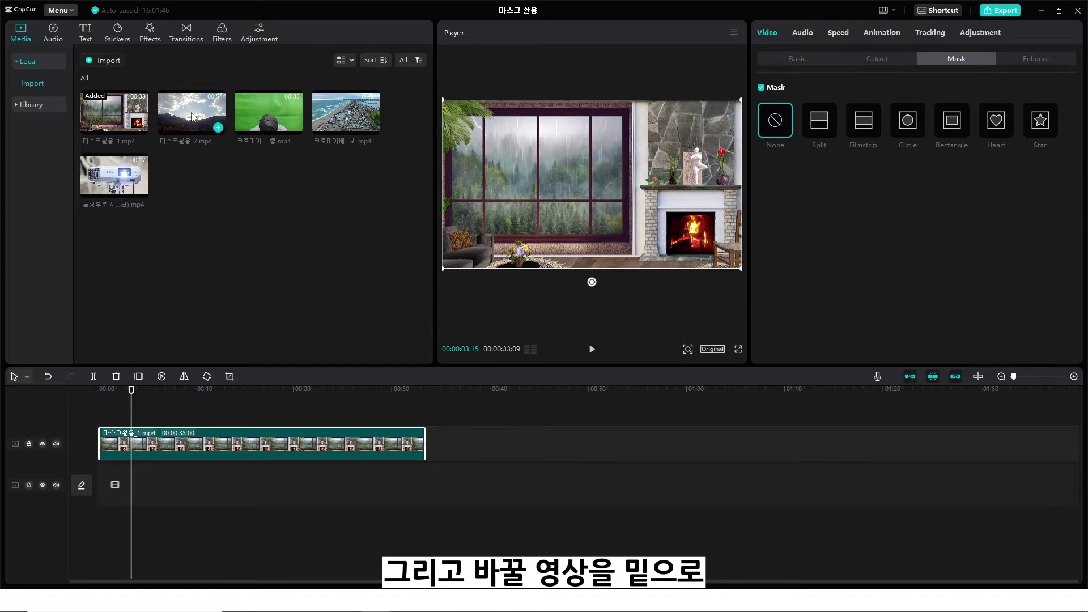
pyautogui.moveTo(196, 116); pyautogui.dragTo(99, 483)
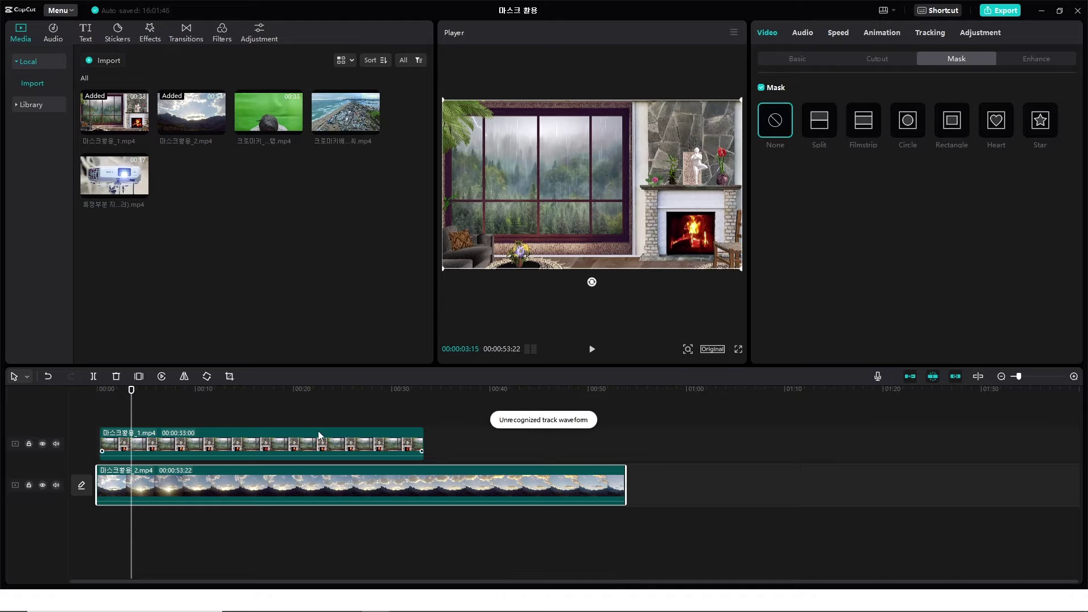
pyautogui.moveTo(320, 436); pyautogui.dragTo(316, 436)
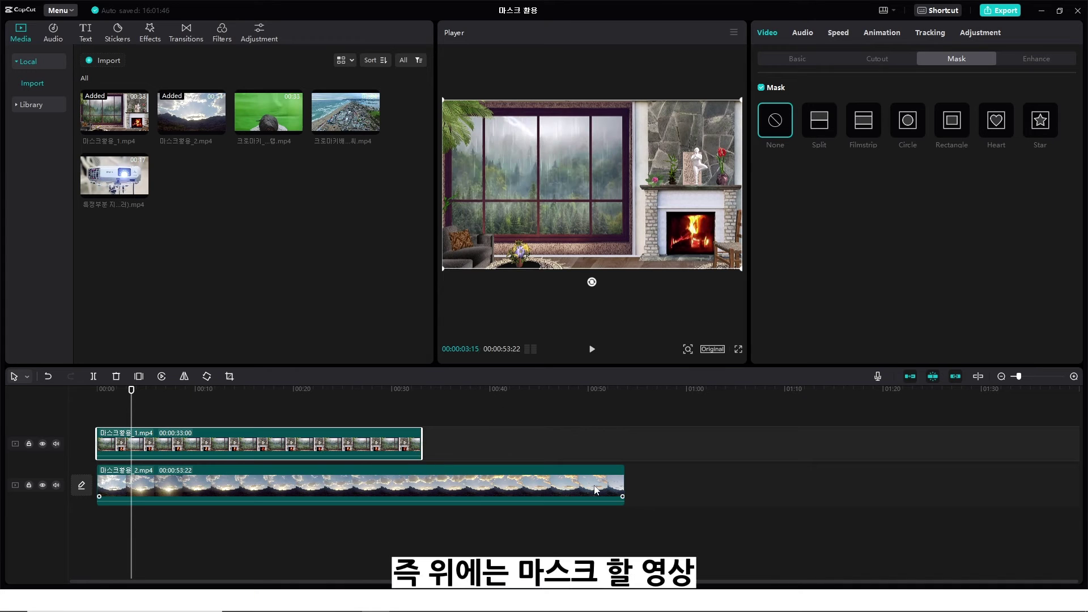
pyautogui.moveTo(624, 485); pyautogui.dragTo(422, 486)
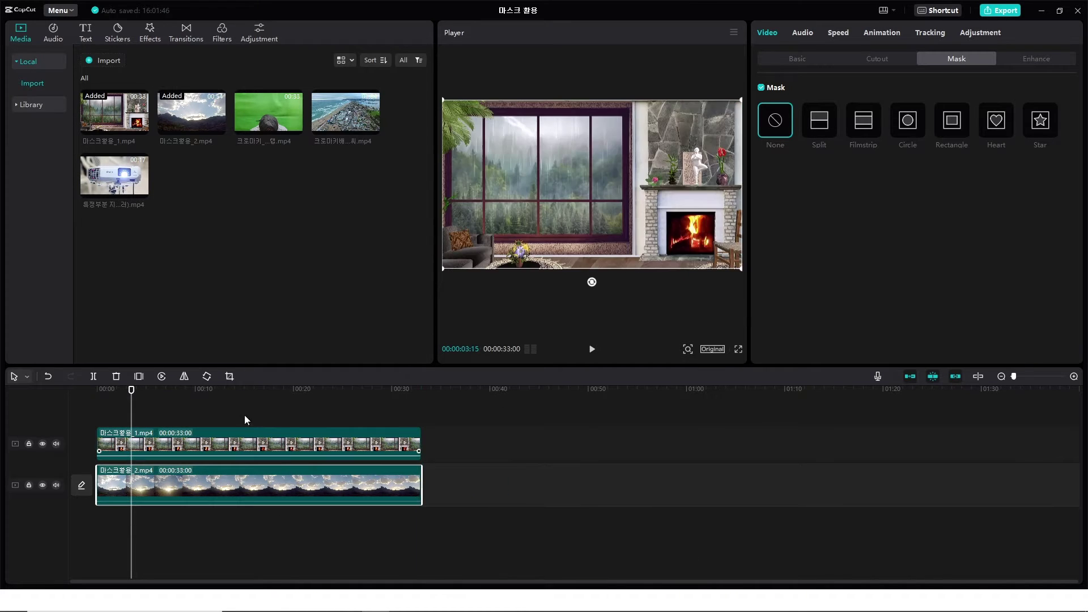
# Apply a Rectangle mask to the upper room clip and move it over the window, to about X -442, Y 163.
pyautogui.click(346, 443)
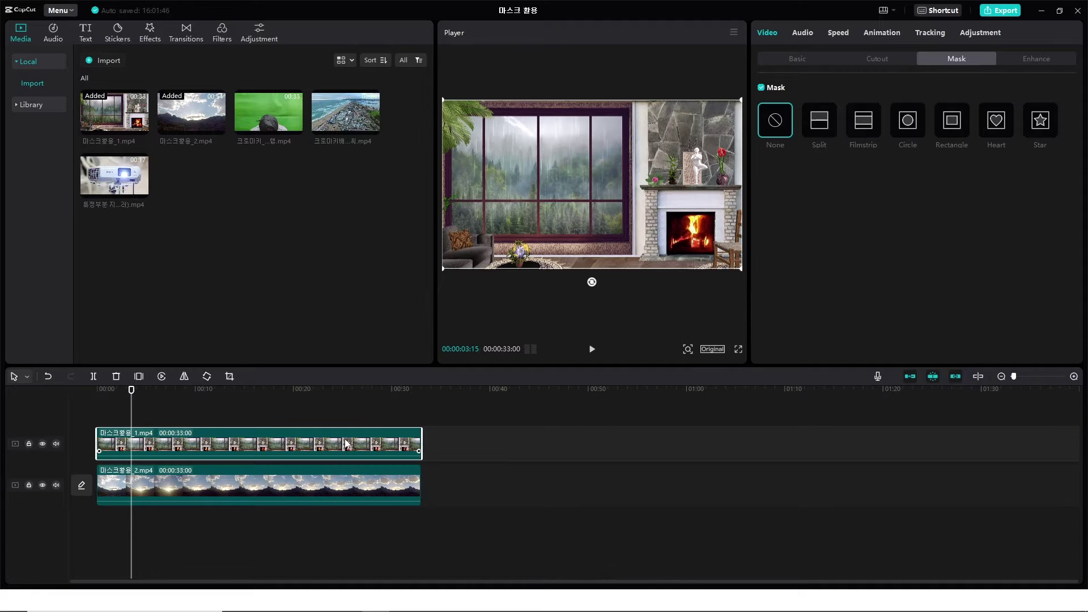
pyautogui.click(959, 127)
pyautogui.moveTo(604, 181)
pyautogui.mouseDown()
pyautogui.moveTo(548, 137)
pyautogui.moveTo(534, 155)
pyautogui.moveTo(621, 160)
pyautogui.moveTo(599, 162)
pyautogui.mouseUp()
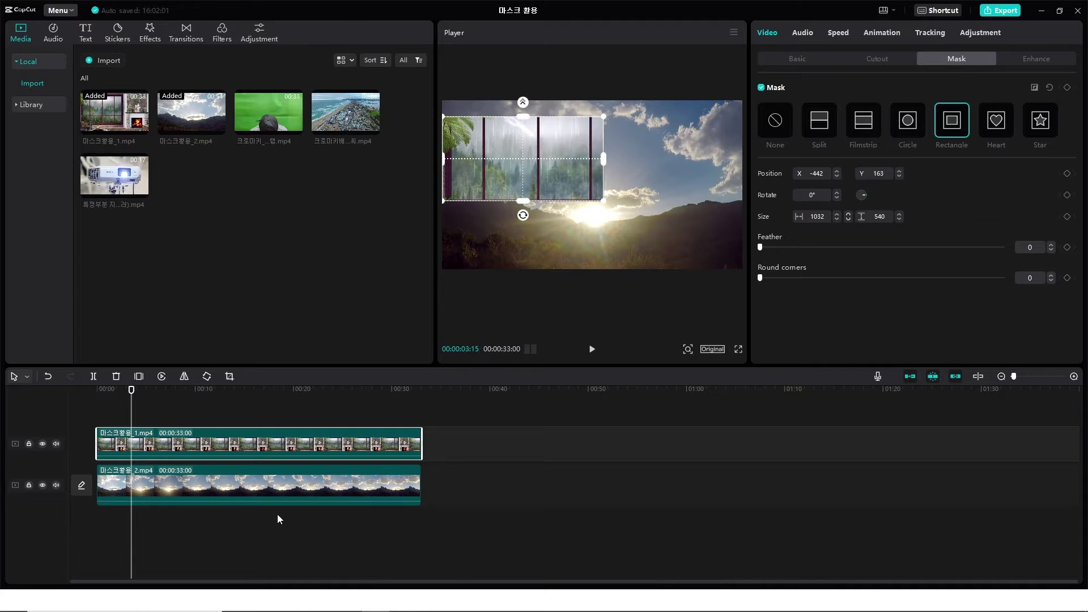
# Hide the sunrise clip's track and fit the room clip's mask to the window, about 1054 × 714 at X -362, Y 62.
pyautogui.click(280, 490)
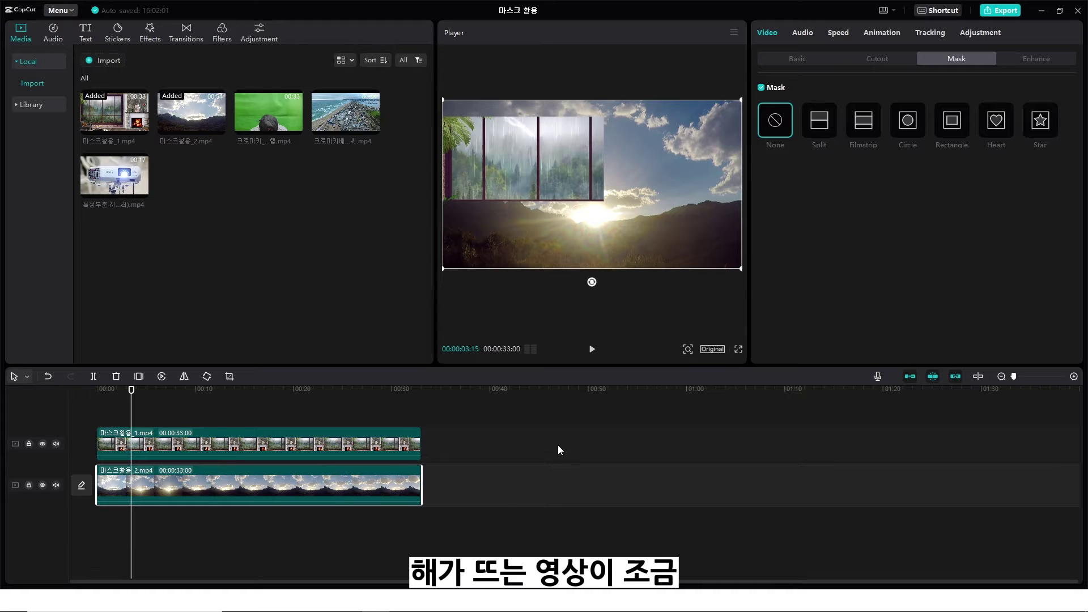
pyautogui.click(43, 485)
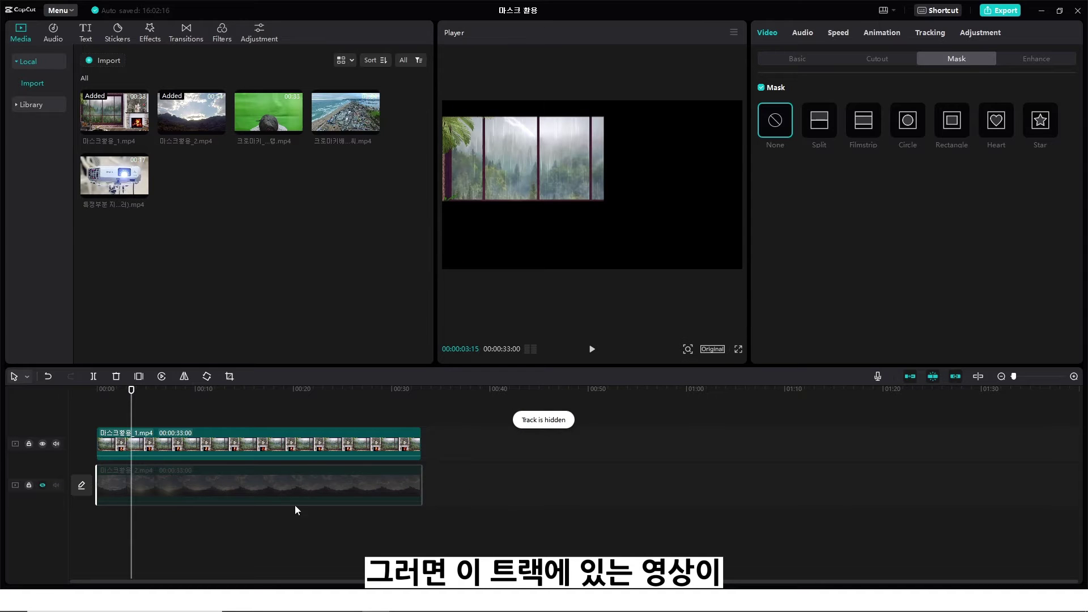
pyautogui.click(586, 169)
pyautogui.moveTo(532, 167); pyautogui.dragTo(542, 158)
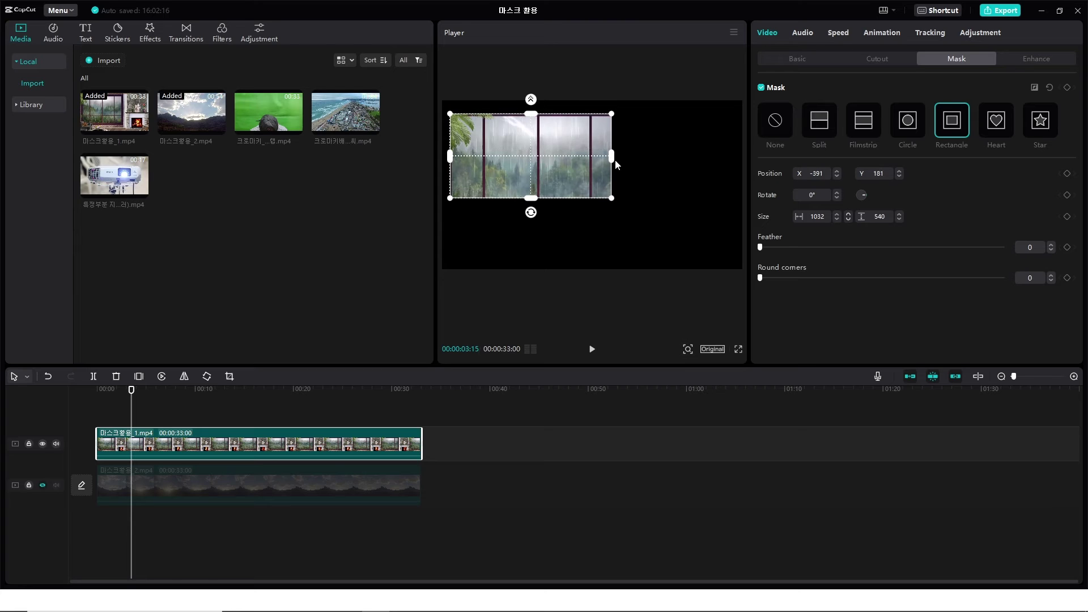
pyautogui.moveTo(614, 159); pyautogui.dragTo(618, 158)
pyautogui.moveTo(531, 199); pyautogui.dragTo(539, 221)
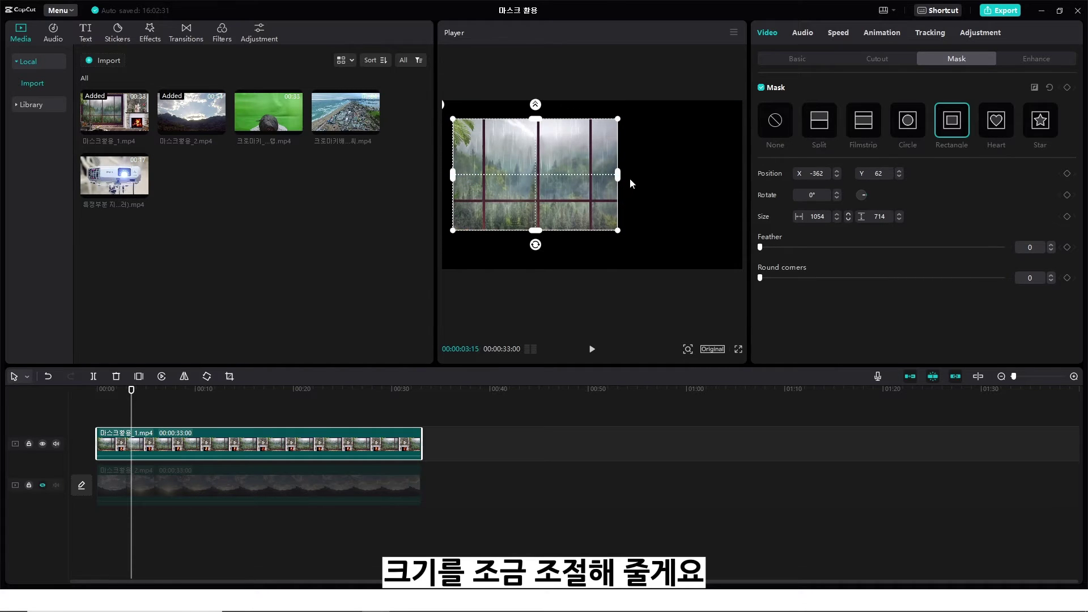
# Reverse the room clip's mask and enlarge it to about 1119 × 758 at X -355, Y 58.
pyautogui.click(1034, 88)
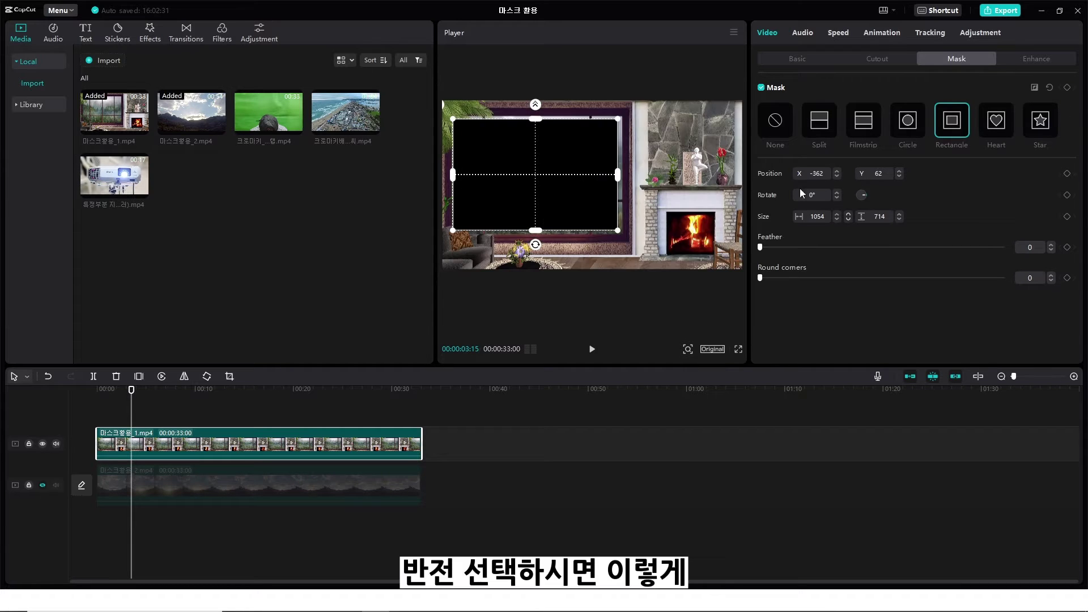
pyautogui.moveTo(618, 119); pyautogui.dragTo(624, 116)
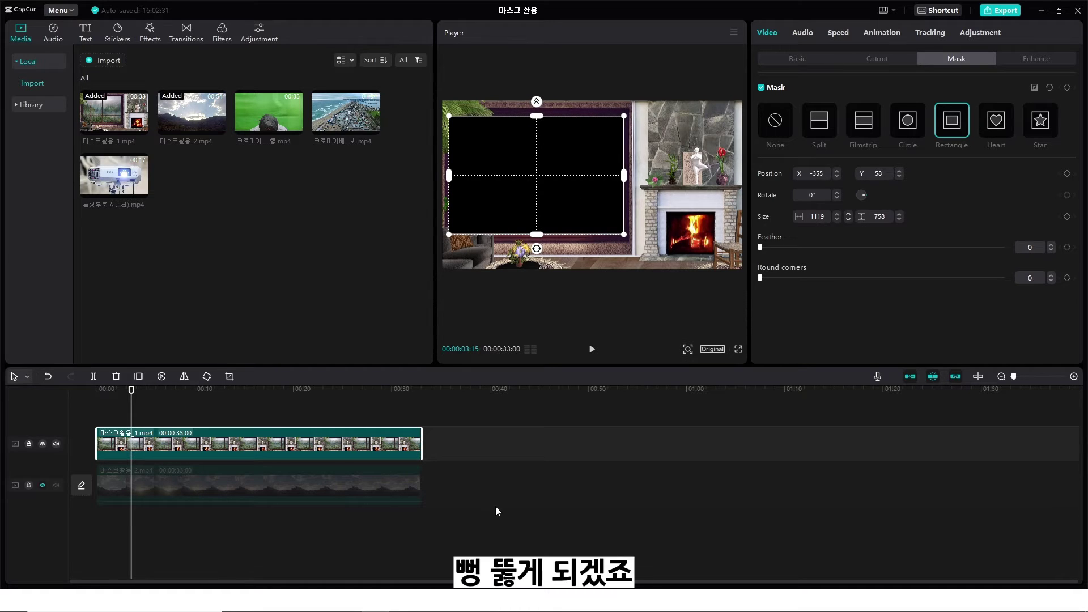
# Unhide the sunrise clip's track and play the masked composite from the start for a few seconds.
pyautogui.click(42, 485)
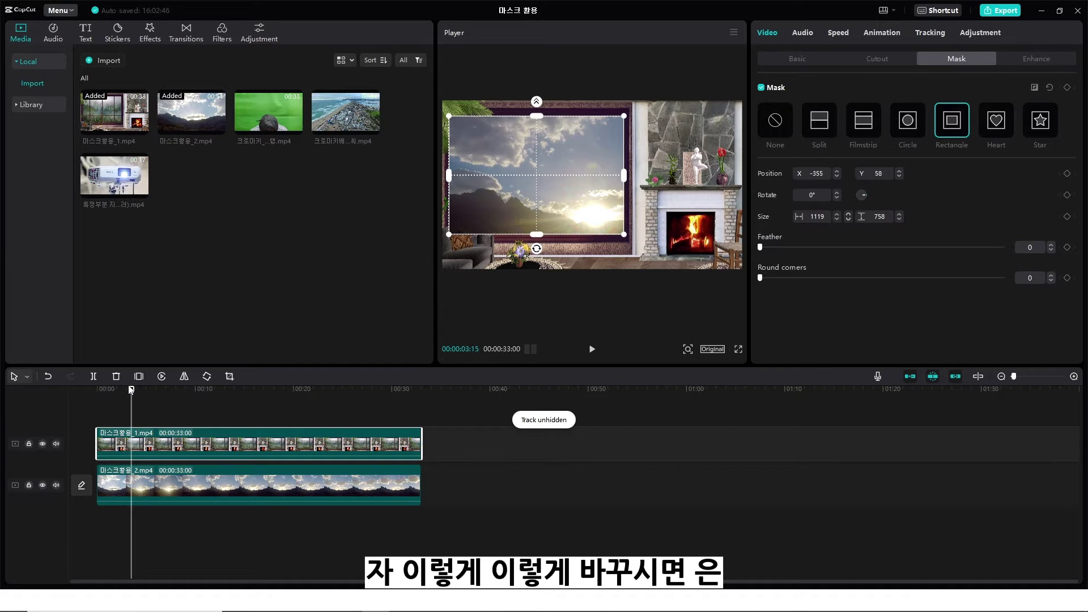
pyautogui.moveTo(131, 390); pyautogui.dragTo(96, 390)
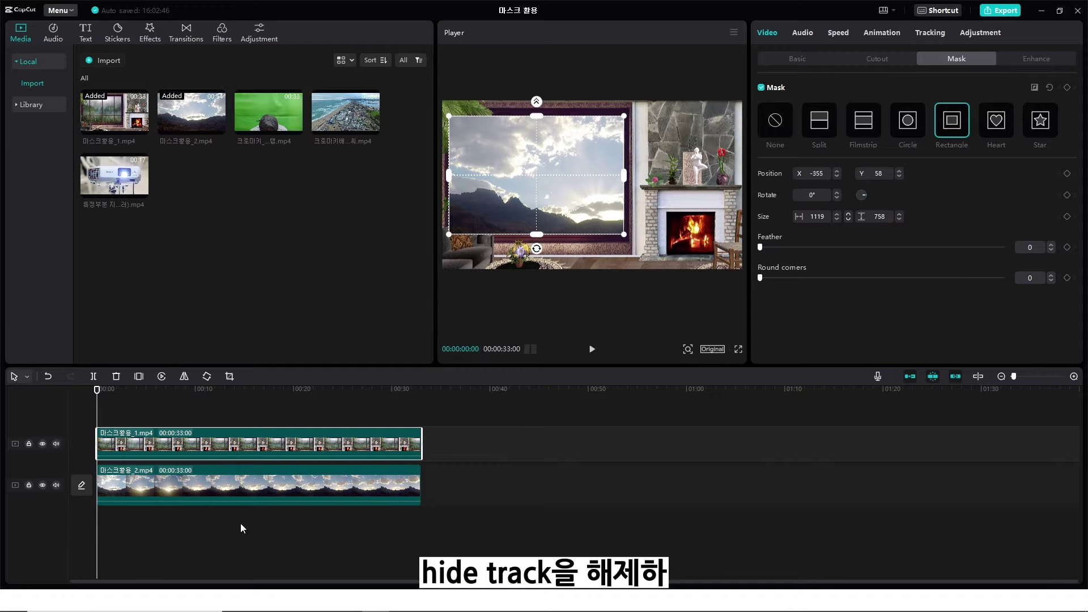
pyautogui.click(581, 484)
pyautogui.moveTo(419, 391); pyautogui.dragTo(56, 409)
pyautogui.press('space')
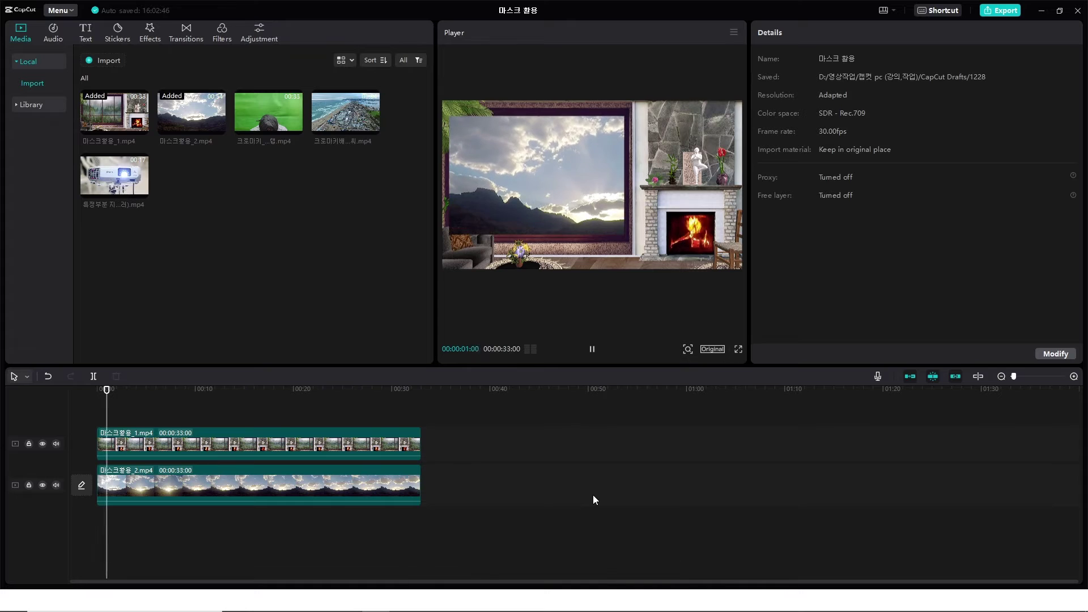
pyautogui.press('space')
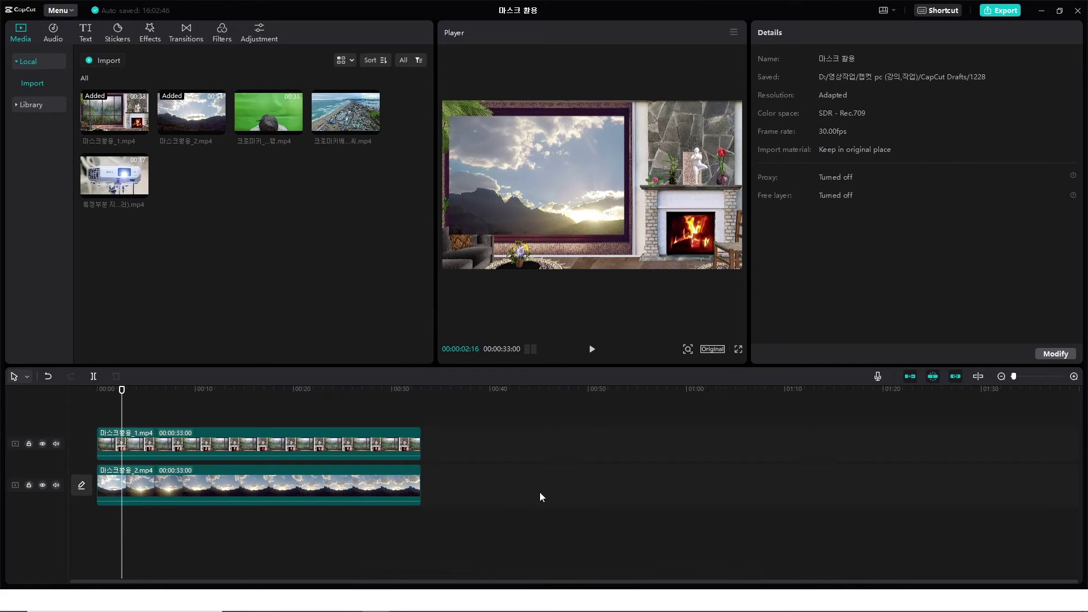
# Open the basic position and size settings of the sunrise clip.
pyautogui.click(309, 487)
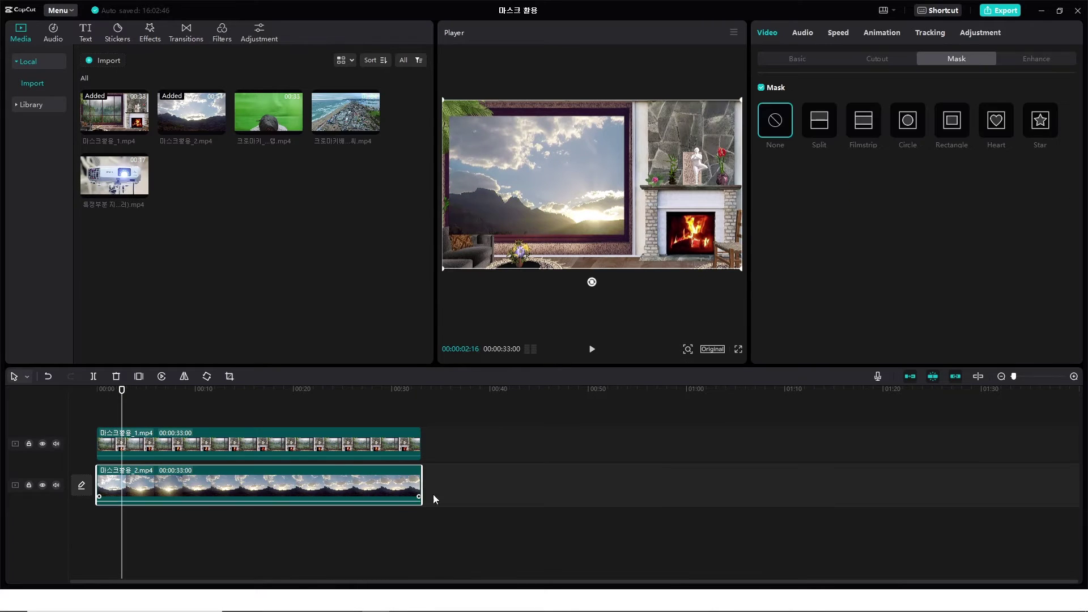
pyautogui.click(810, 60)
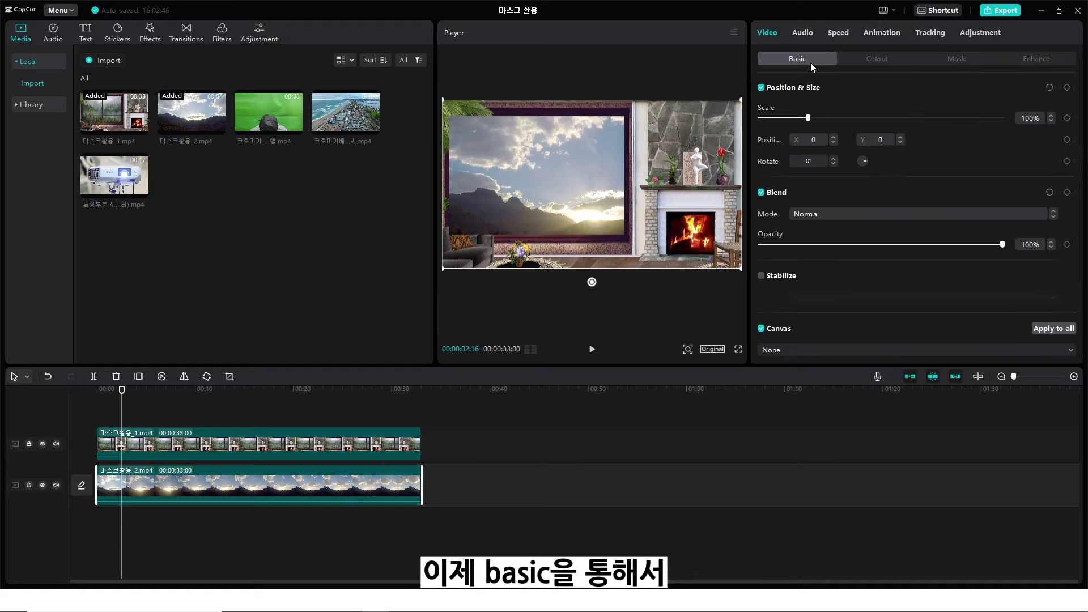
pyautogui.moveTo(572, 182)
pyautogui.mouseDown()
pyautogui.moveTo(671, 221)
pyautogui.moveTo(637, 182)
pyautogui.moveTo(587, 185)
pyautogui.mouseUp()
pyautogui.click(448, 265)
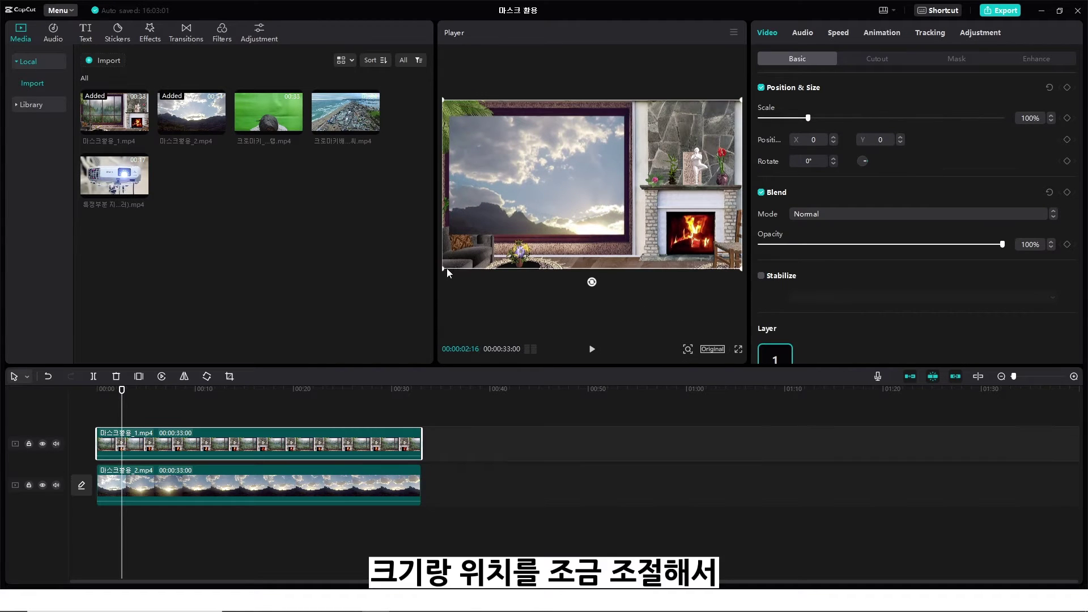
pyautogui.moveTo(444, 267); pyautogui.dragTo(500, 242)
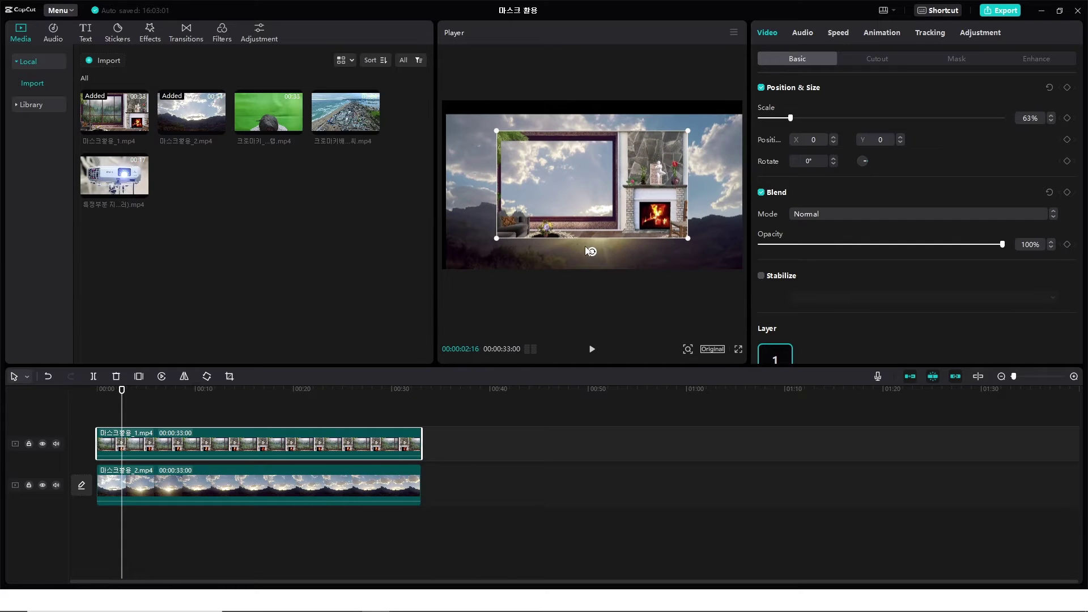
pyautogui.hotkey('ctrl', 'z')
# Scale the sunrise clip to 73% and position it at X -671, Y 137 so it fills the window opening.
pyautogui.click(306, 494)
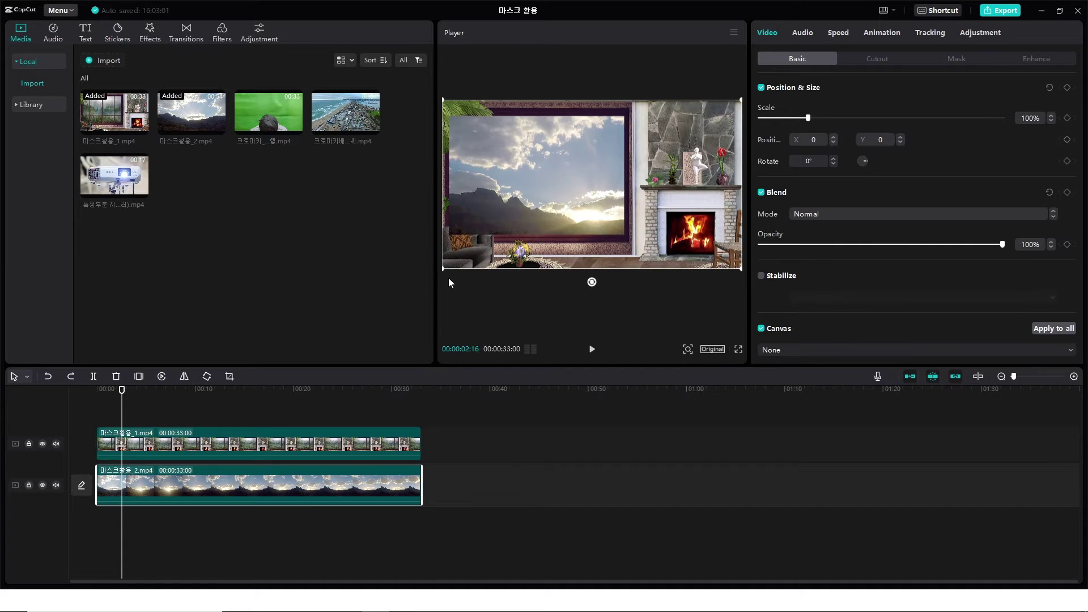
pyautogui.moveTo(444, 272); pyautogui.dragTo(475, 242)
pyautogui.moveTo(597, 188); pyautogui.dragTo(558, 180)
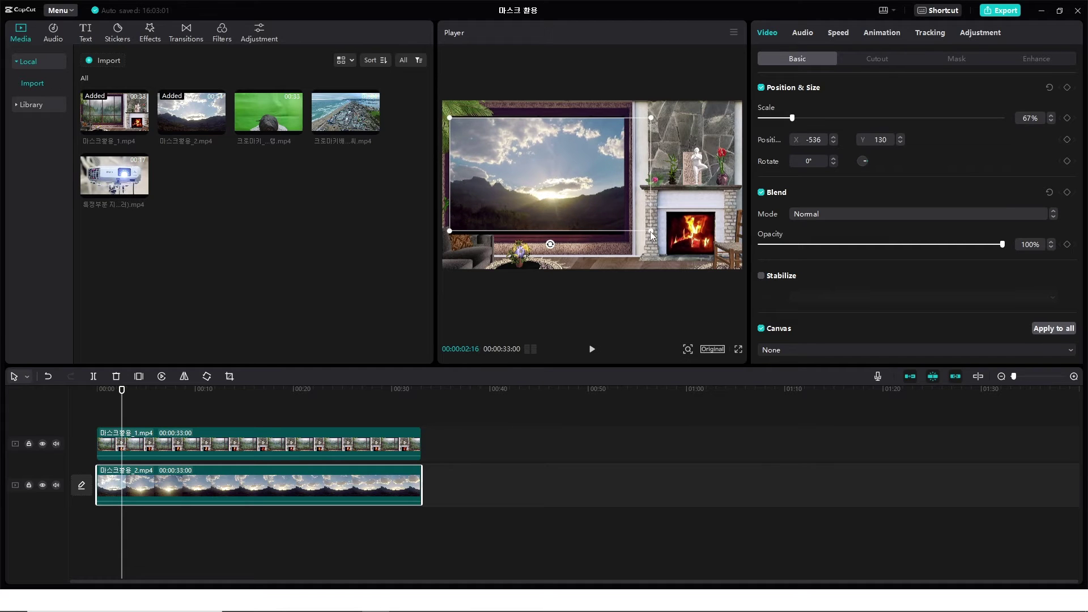
pyautogui.moveTo(651, 235); pyautogui.dragTo(555, 226)
pyautogui.click(555, 178)
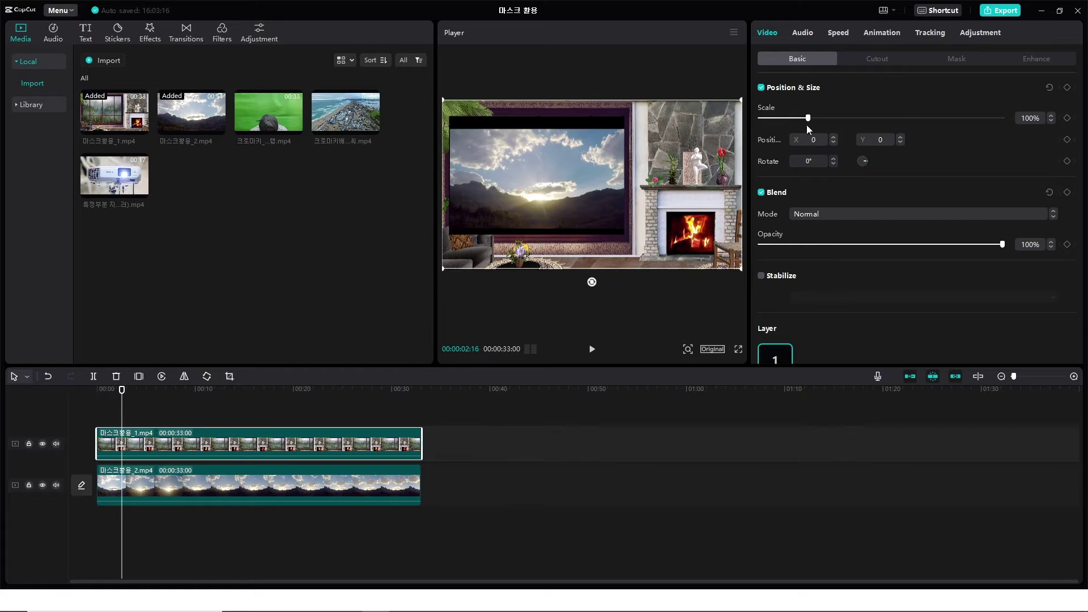
pyautogui.click(331, 474)
pyautogui.click(832, 136)
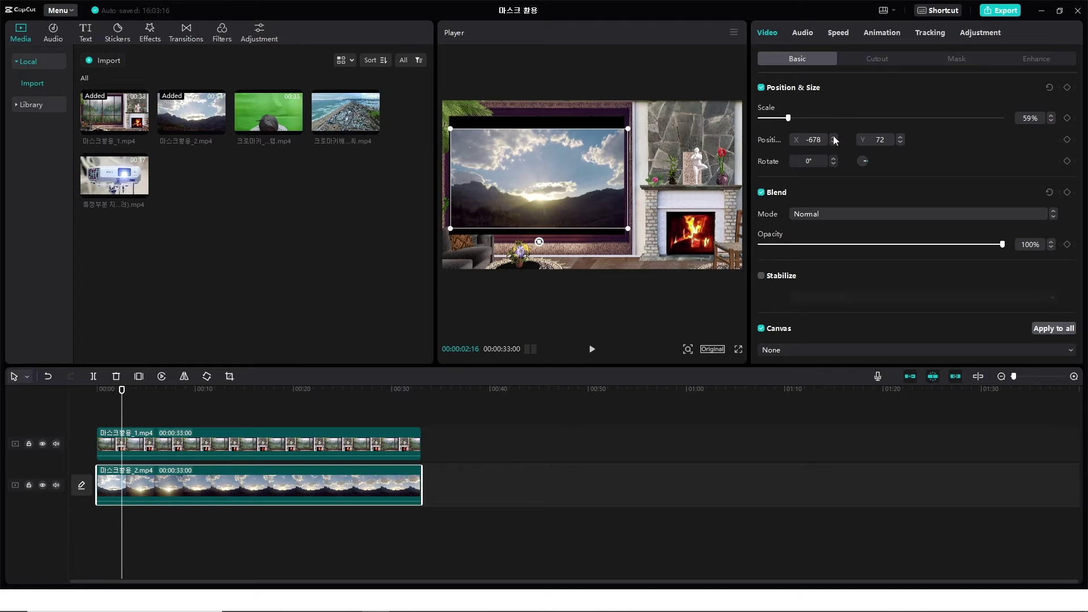
pyautogui.click(832, 136)
pyautogui.click(833, 136)
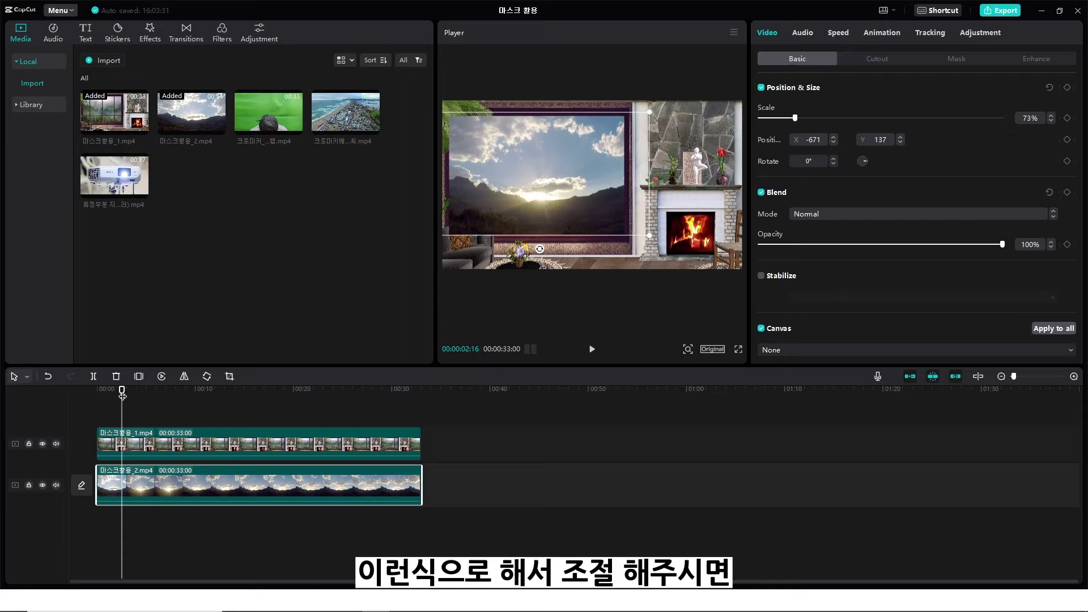
# Play the composite from the start to check the sunrise through the window.
pyautogui.moveTo(122, 400); pyautogui.dragTo(98, 403)
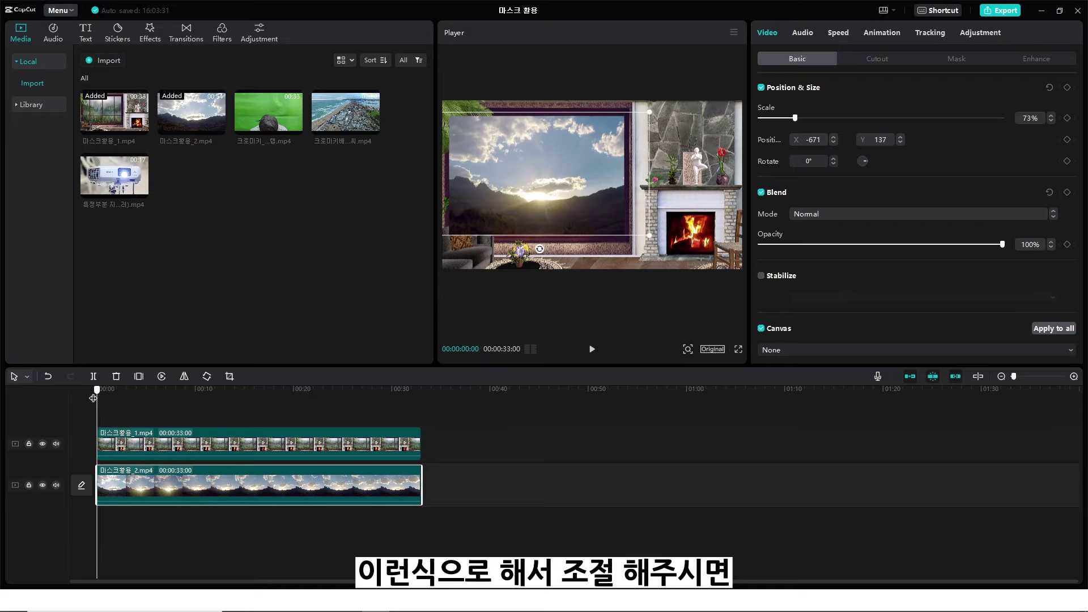
pyautogui.press('space')
pyautogui.click(579, 461)
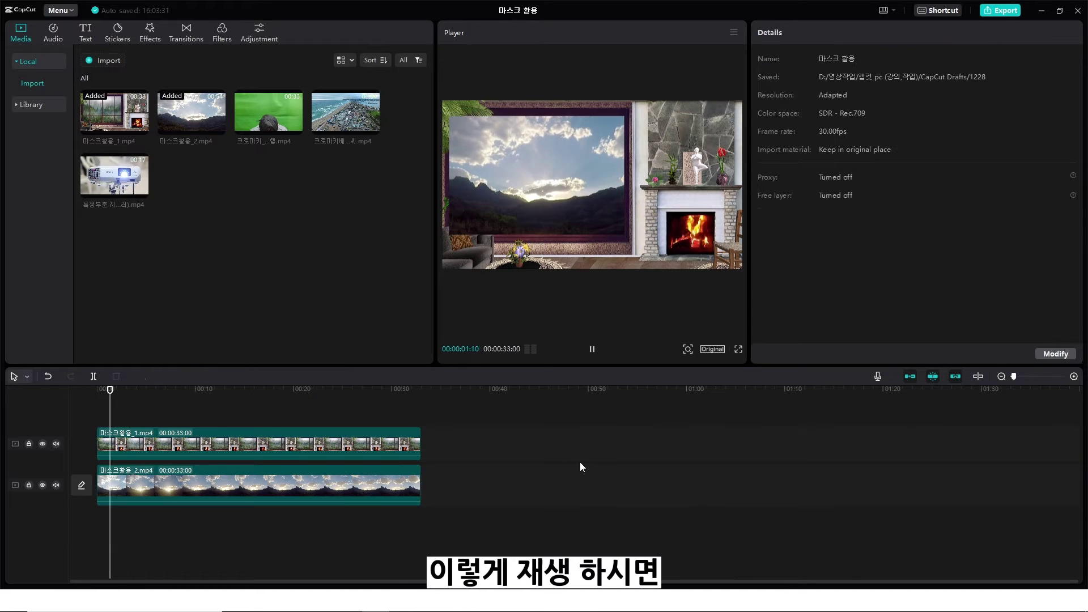
pyautogui.press('space')
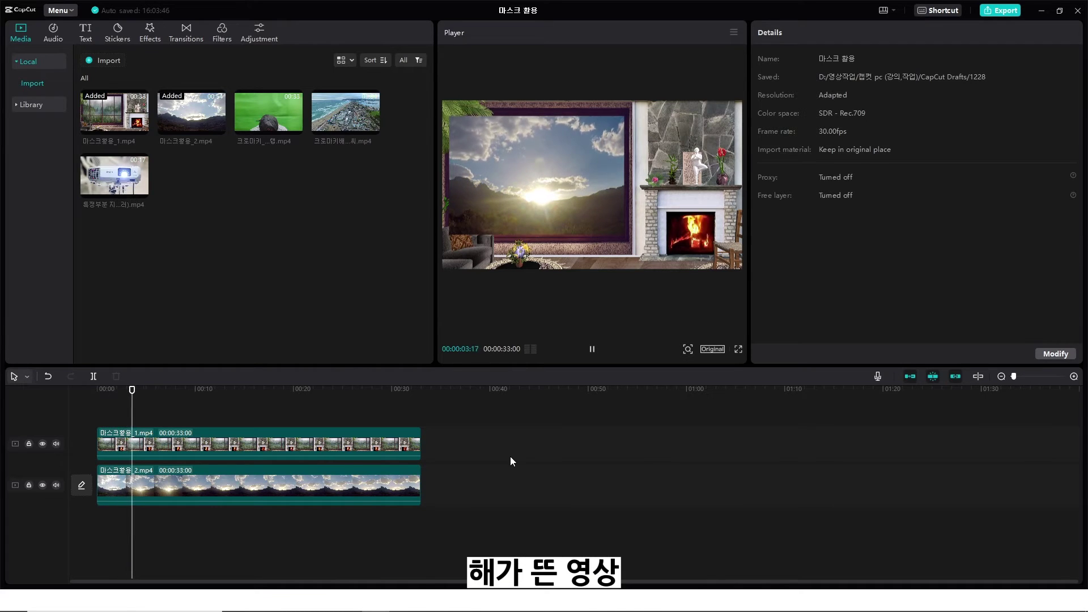
pyautogui.press('space')
# Clear both clips from the timeline and place the aerial beach city clip at the start of the main track.
pyautogui.hotkey('ctrl', 'a')
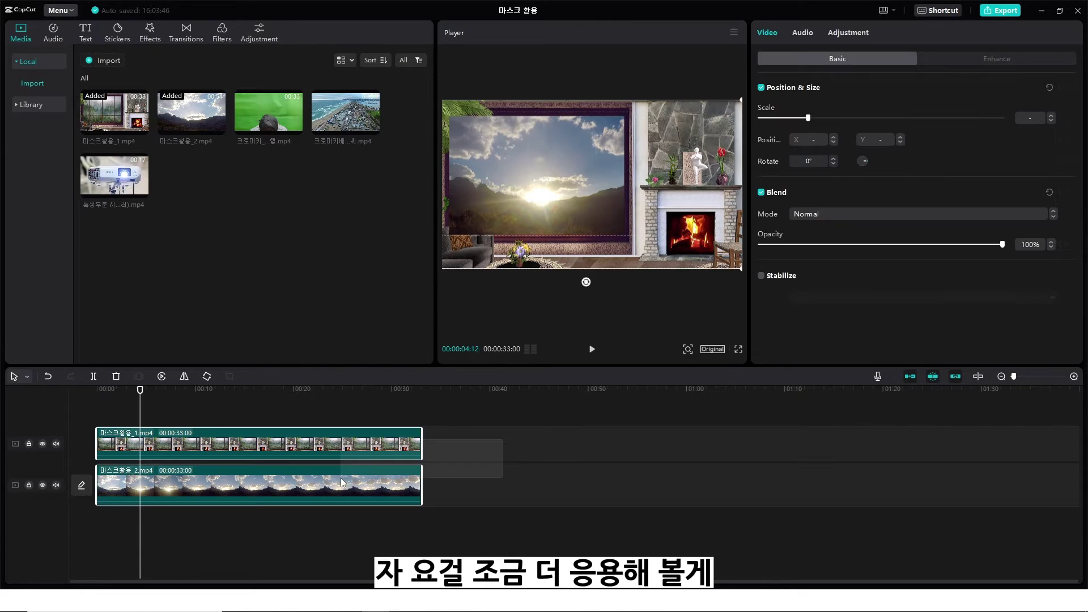
pyautogui.press('Delete')
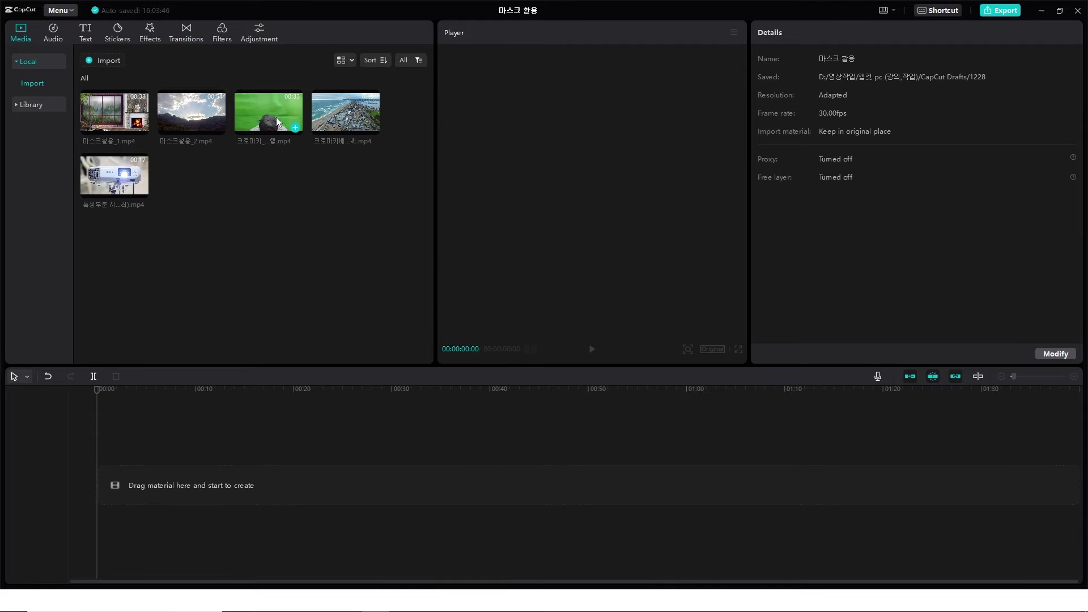
pyautogui.moveTo(357, 101); pyautogui.dragTo(94, 488)
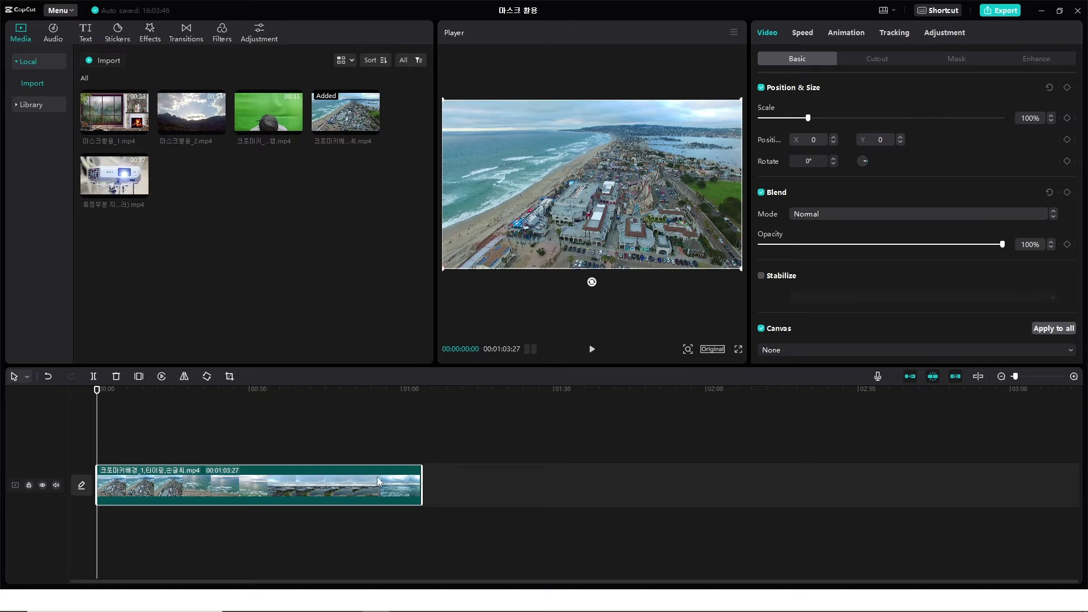
# Place the green-screen clip on a track above the beach city clip and trim the beach clip to the same 00:00:32:14 length.
pyautogui.moveTo(259, 113); pyautogui.dragTo(100, 449)
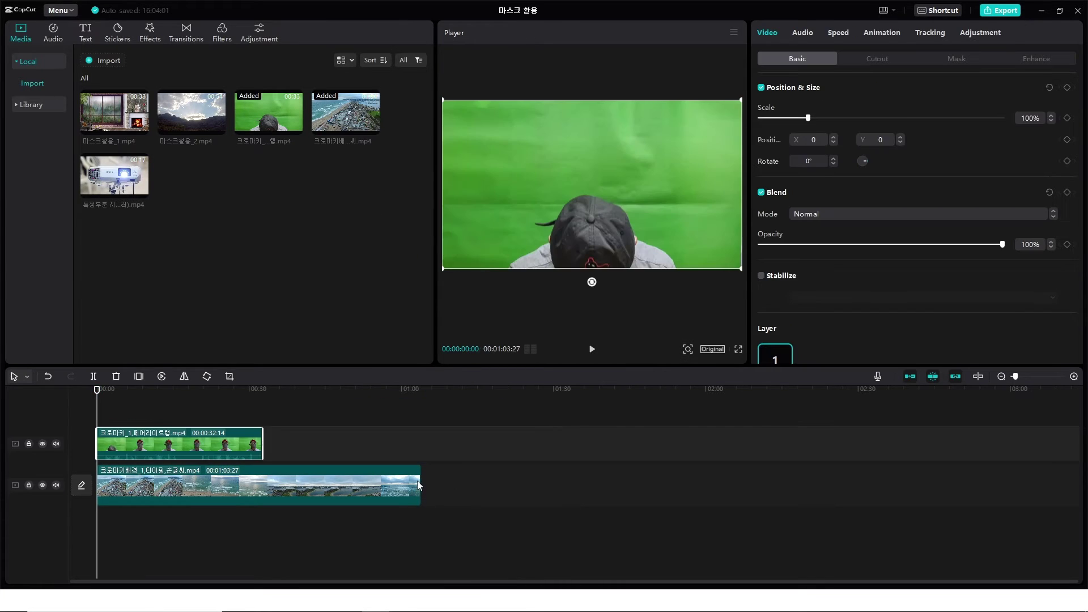
pyautogui.moveTo(418, 484); pyautogui.dragTo(263, 485)
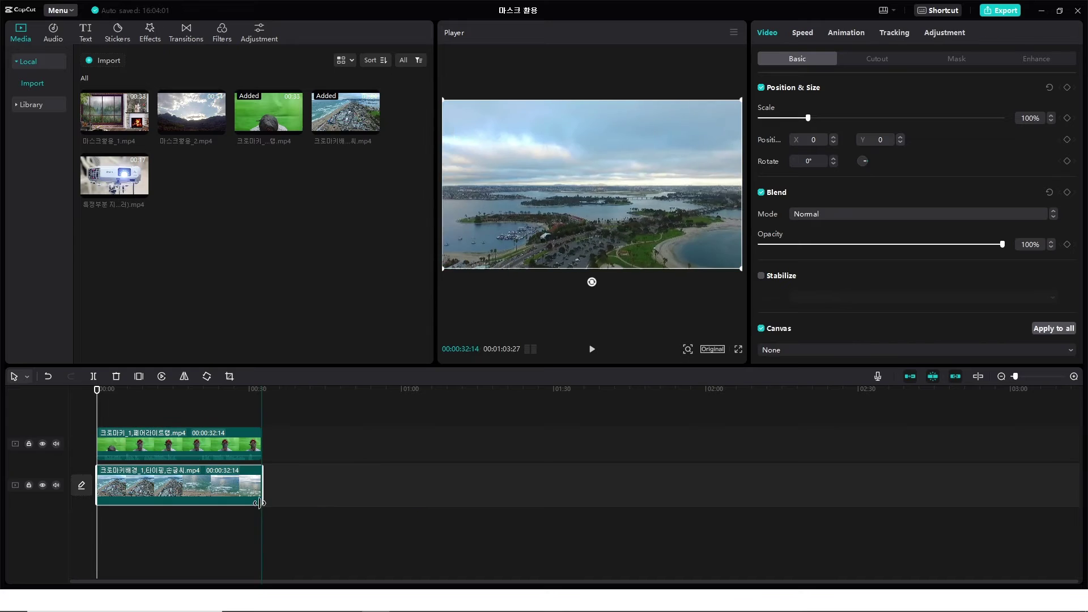
# Add a circle mask around the face in the green-screen clip, about 668 by 671 at X 0, Y 40.
pyautogui.click(158, 443)
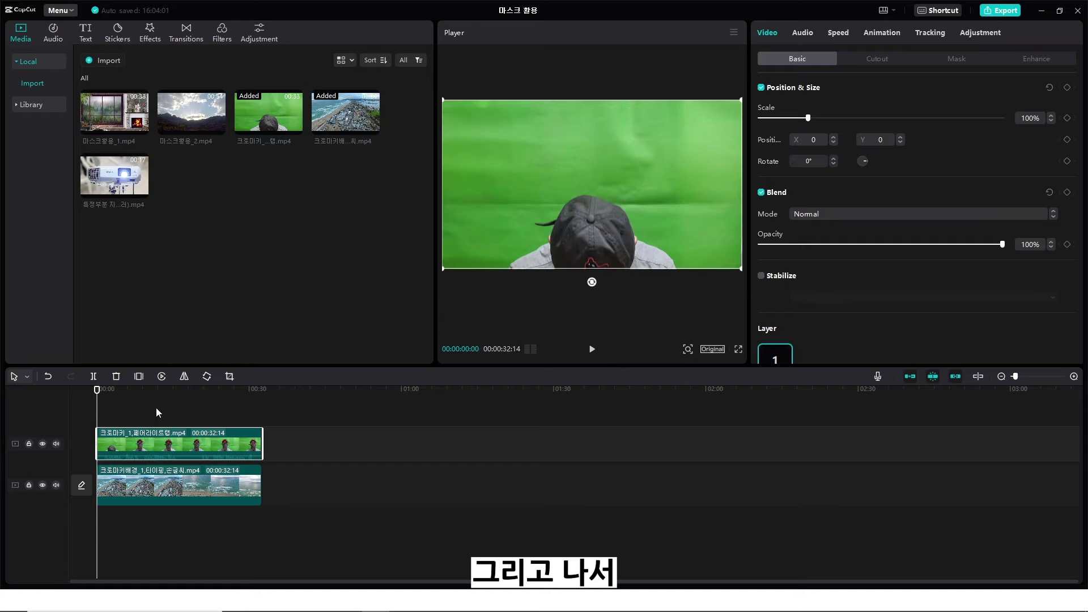
pyautogui.press('space')
pyautogui.press('space')
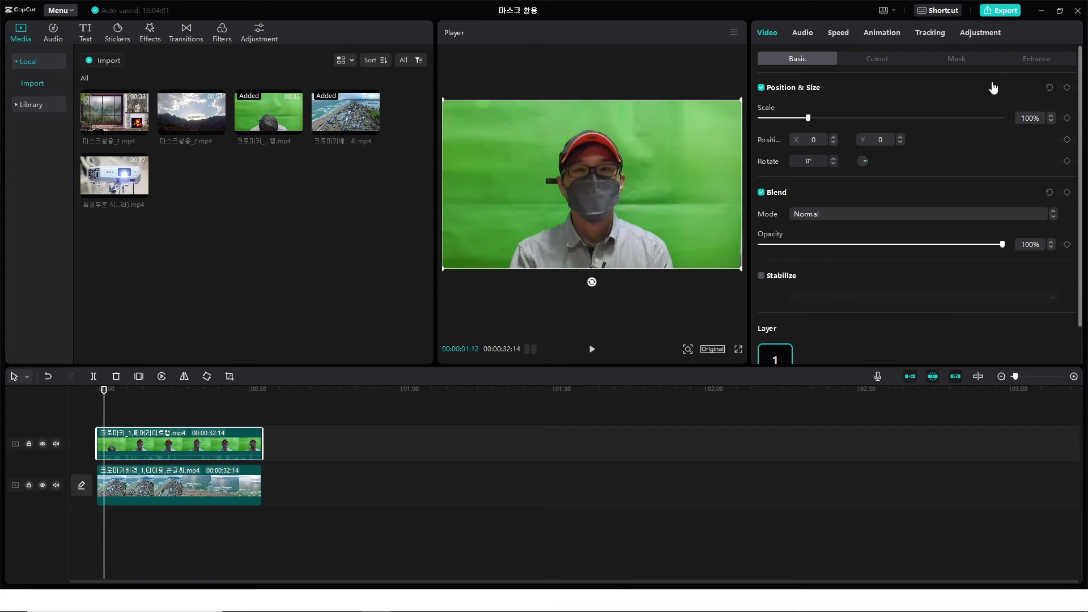
pyautogui.click(962, 59)
pyautogui.click(913, 131)
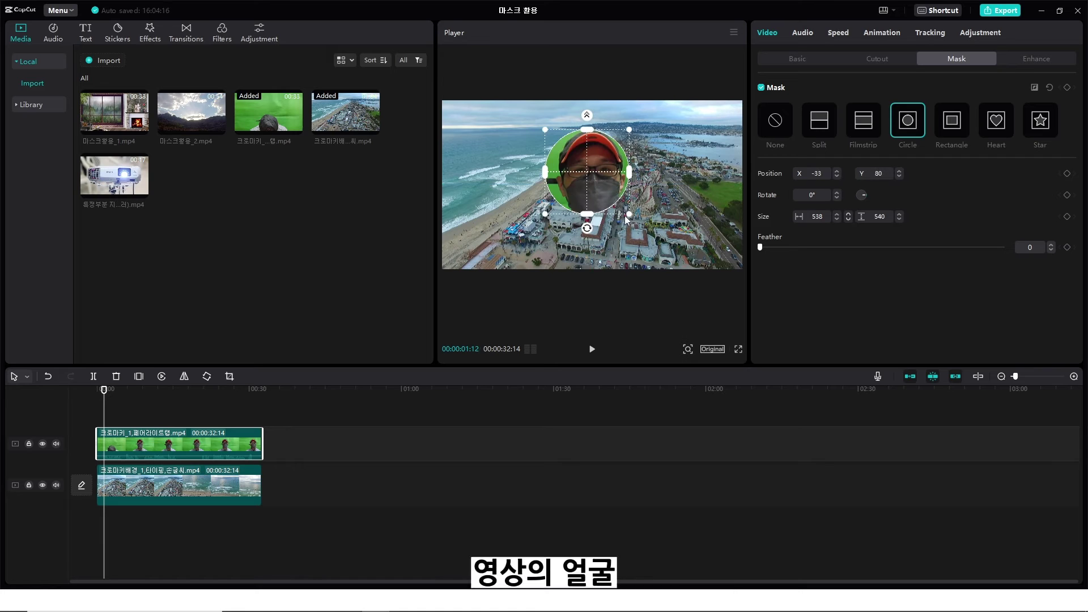
pyautogui.moveTo(627, 214); pyautogui.dragTo(610, 192)
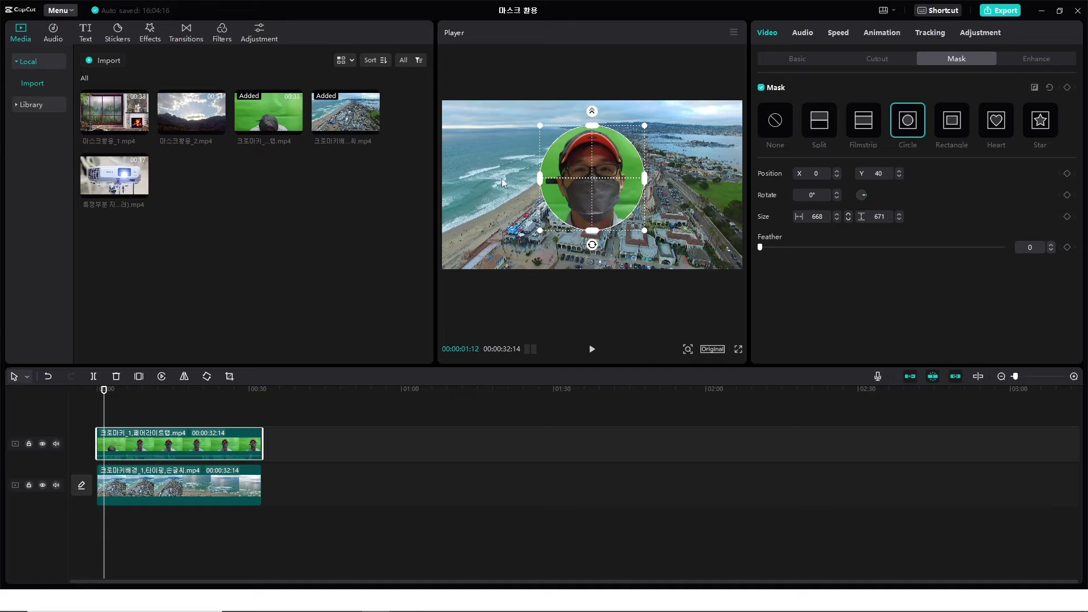
# Move the circle-masked face clip across the beach background to about X -1156, Y 0.
pyautogui.click(808, 60)
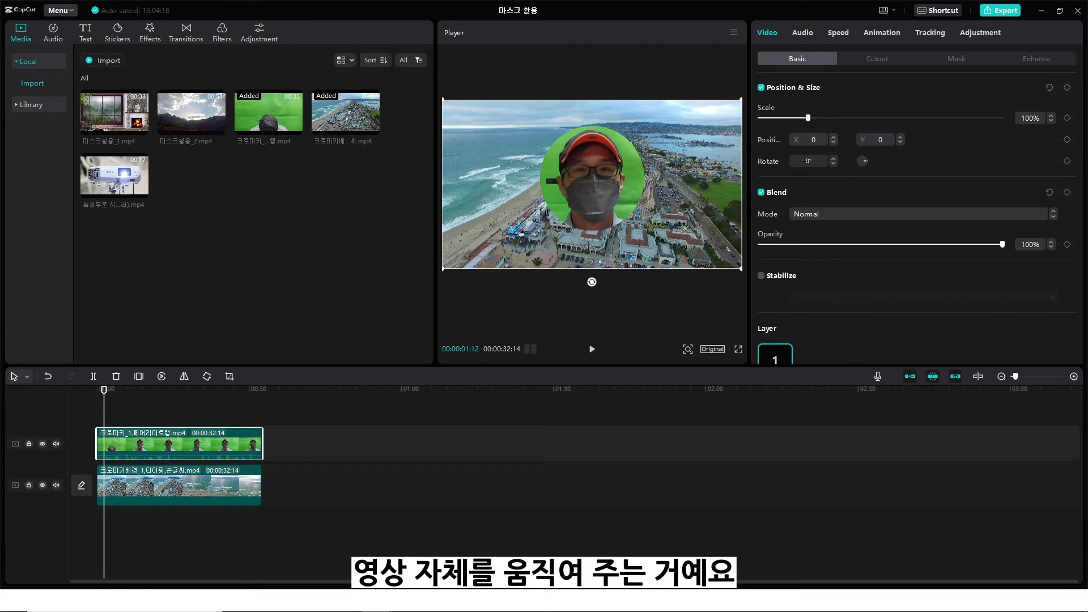
pyautogui.moveTo(616, 185); pyautogui.dragTo(527, 190)
pyautogui.click(639, 314)
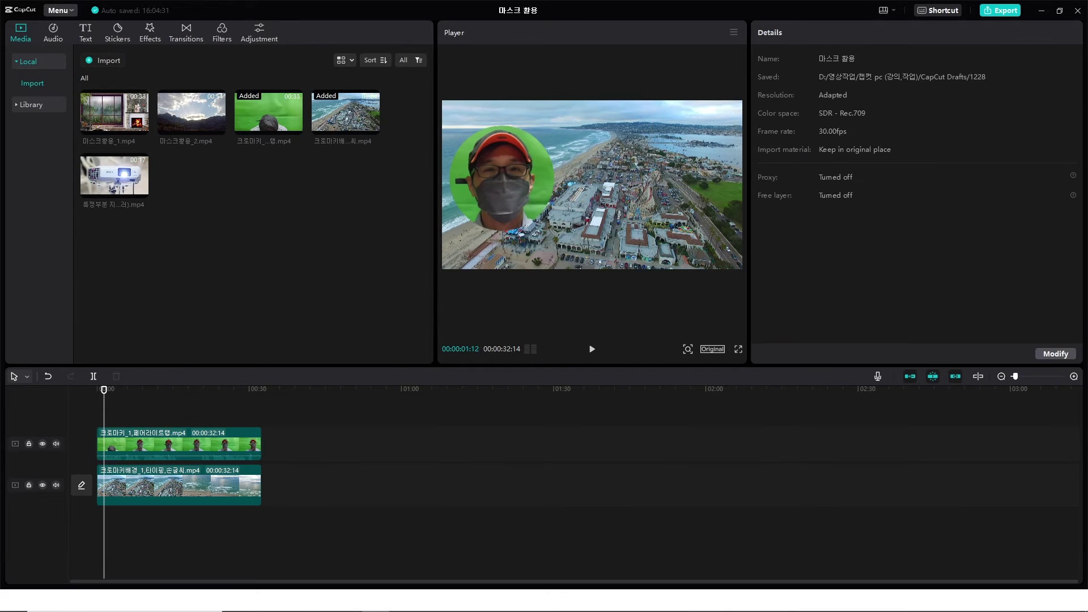
# Play the composite from near the start to check the circular face inset over the beach footage.
pyautogui.click(102, 389)
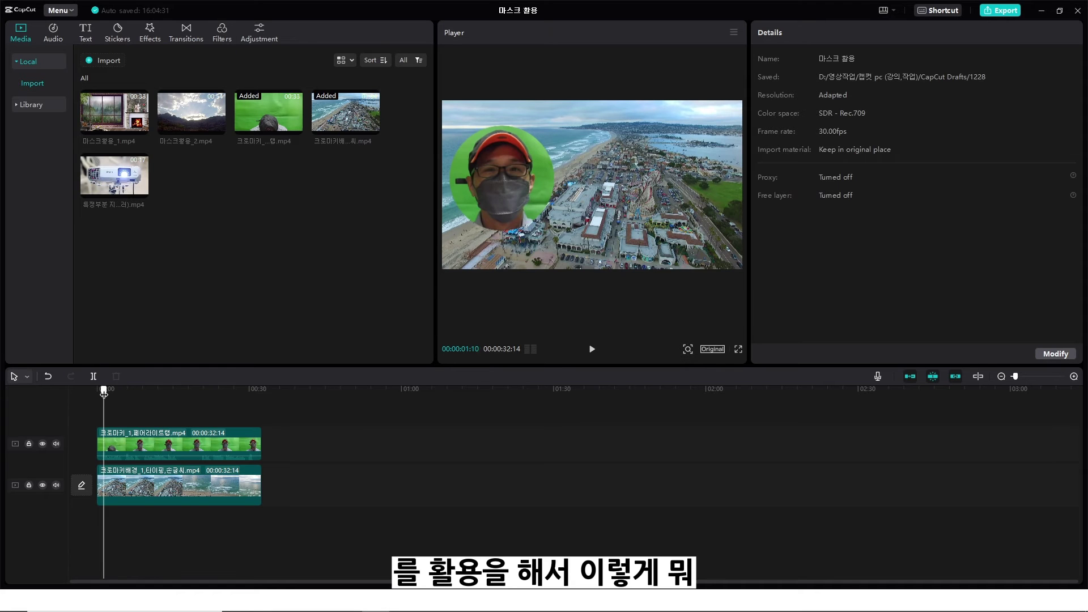
pyautogui.press('space')
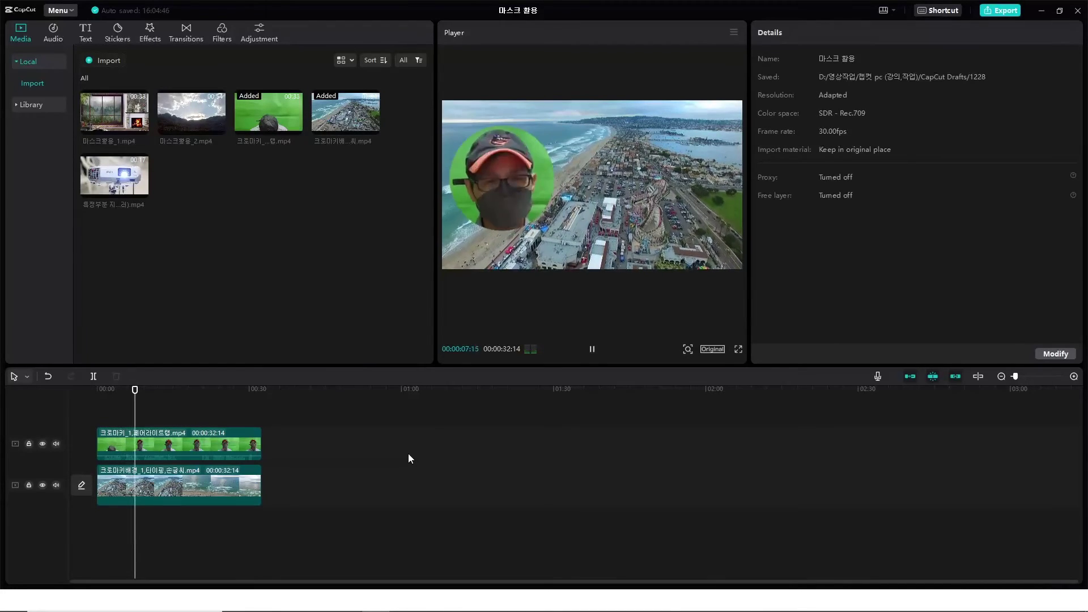
pyautogui.press('space')
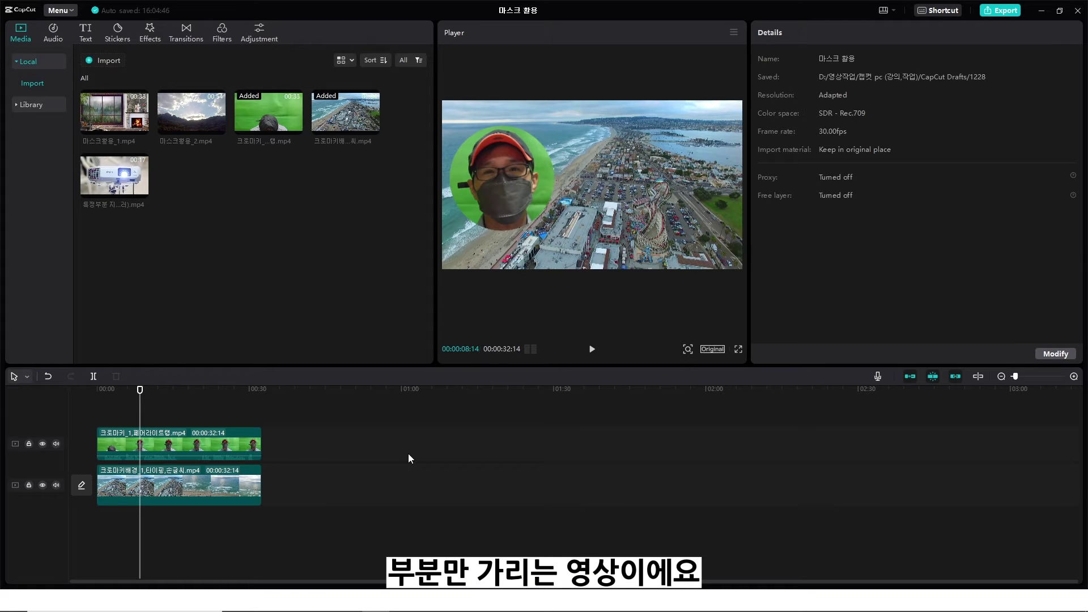
# Review the green-screen clip's circle mask settings and preview the sunrise clip from the media library for comparison.
pyautogui.click(249, 446)
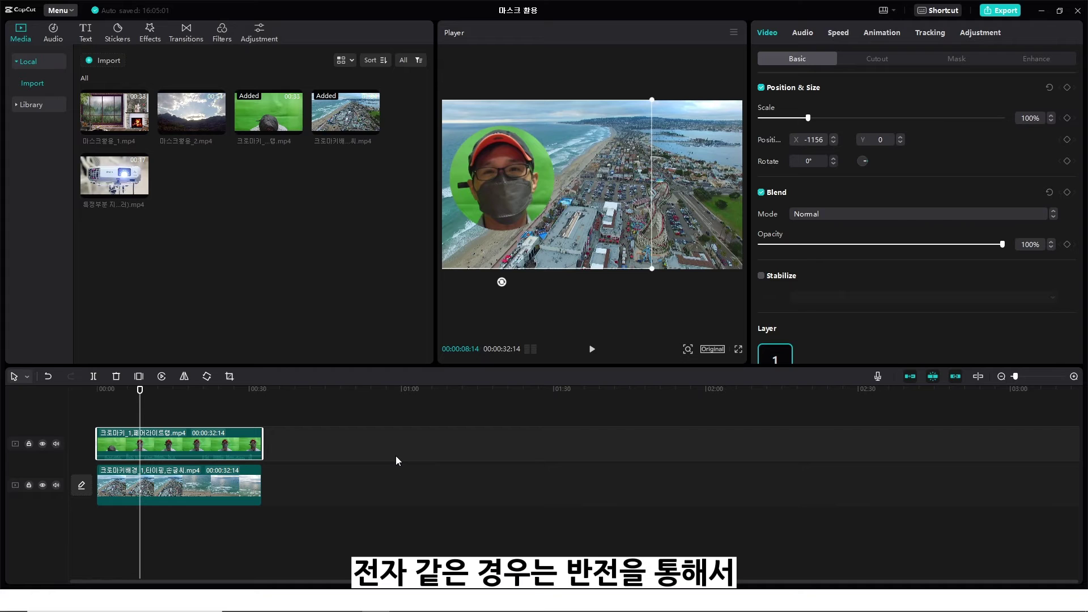
pyautogui.click(966, 62)
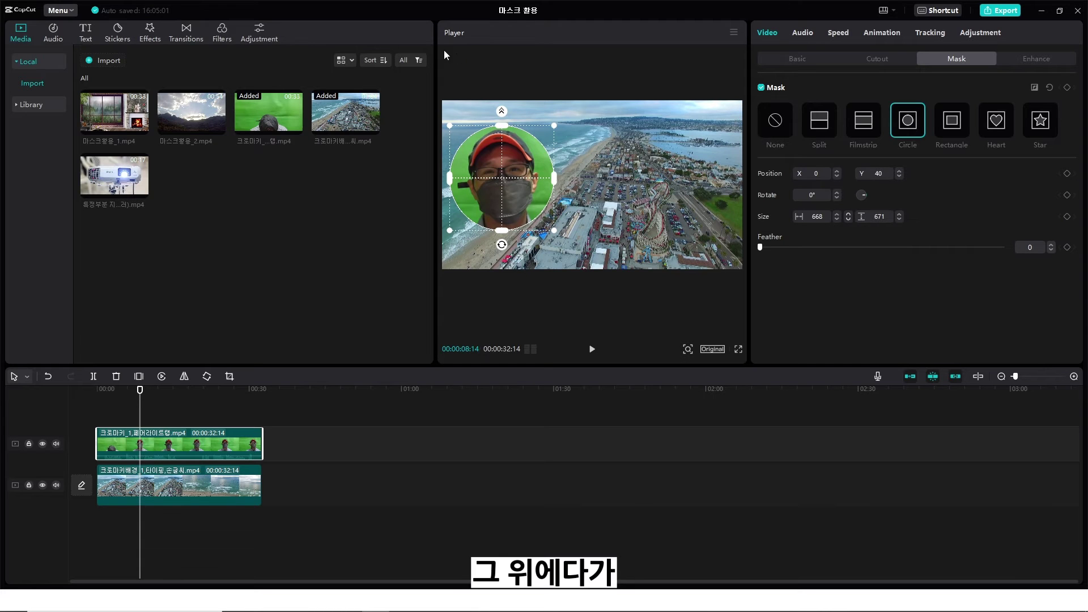
pyautogui.click(177, 115)
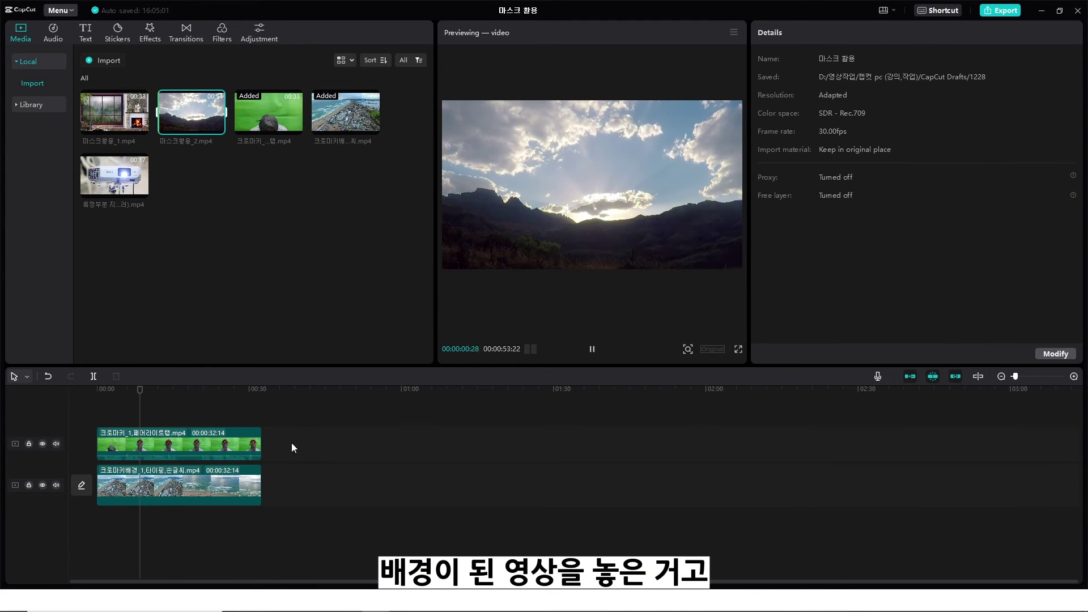
pyautogui.click(255, 445)
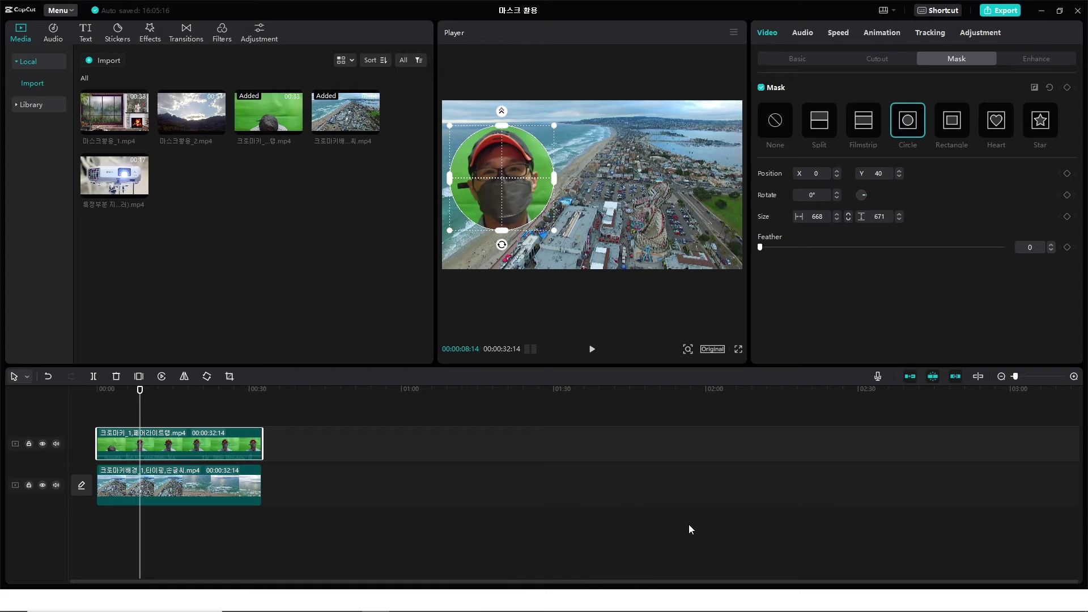
# Clear both clips from the timeline, place the projector clip at the start of the main track and preview it briefly.
pyautogui.moveTo(352, 438); pyautogui.dragTo(168, 497)
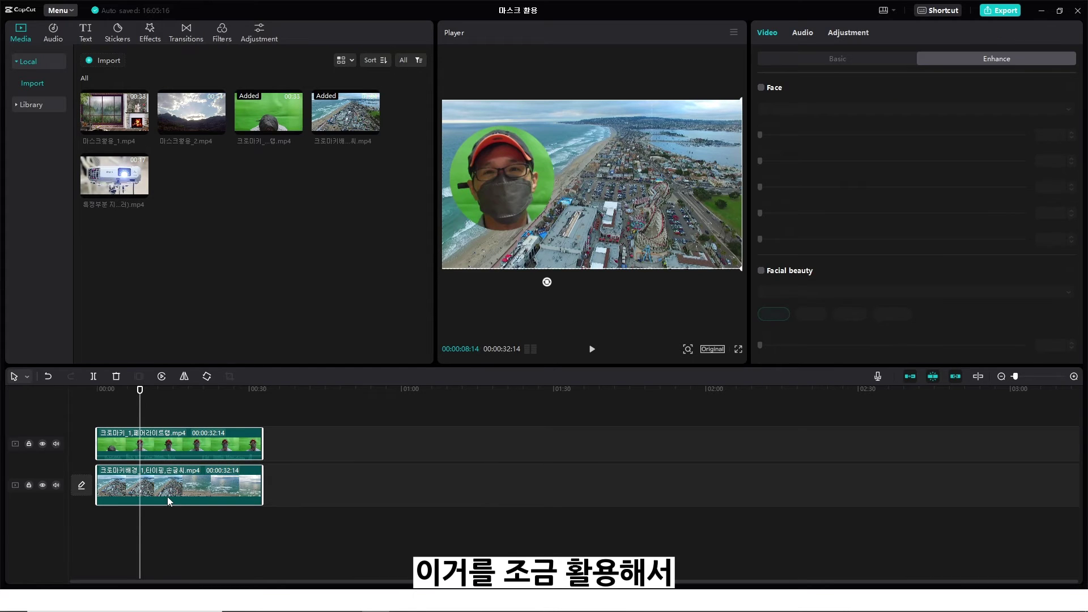
pyautogui.press('Delete')
pyautogui.moveTo(109, 196); pyautogui.dragTo(97, 481)
pyautogui.press('space')
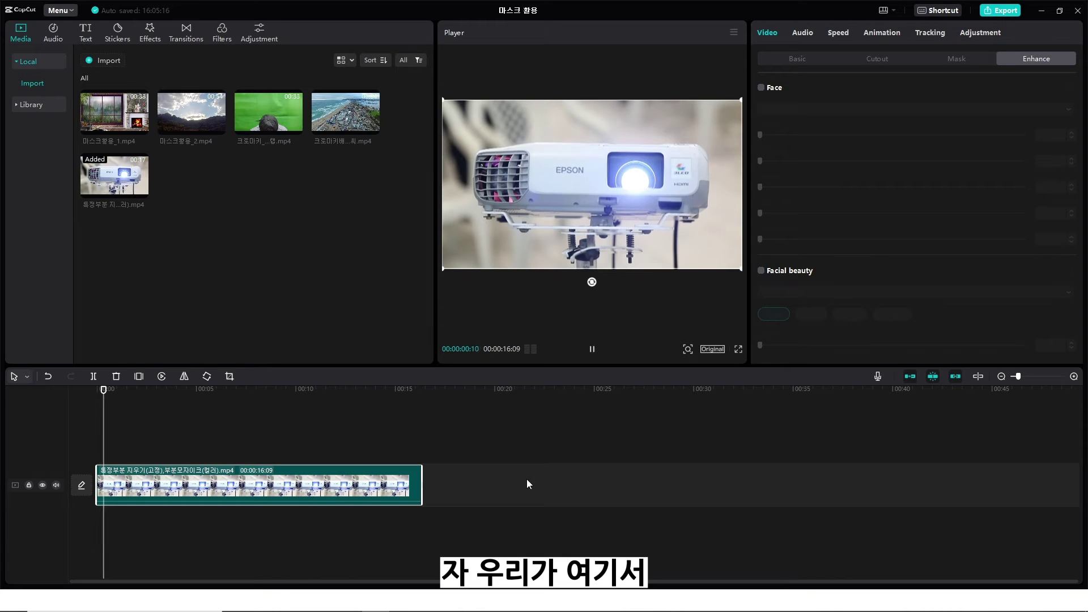
pyautogui.press('space')
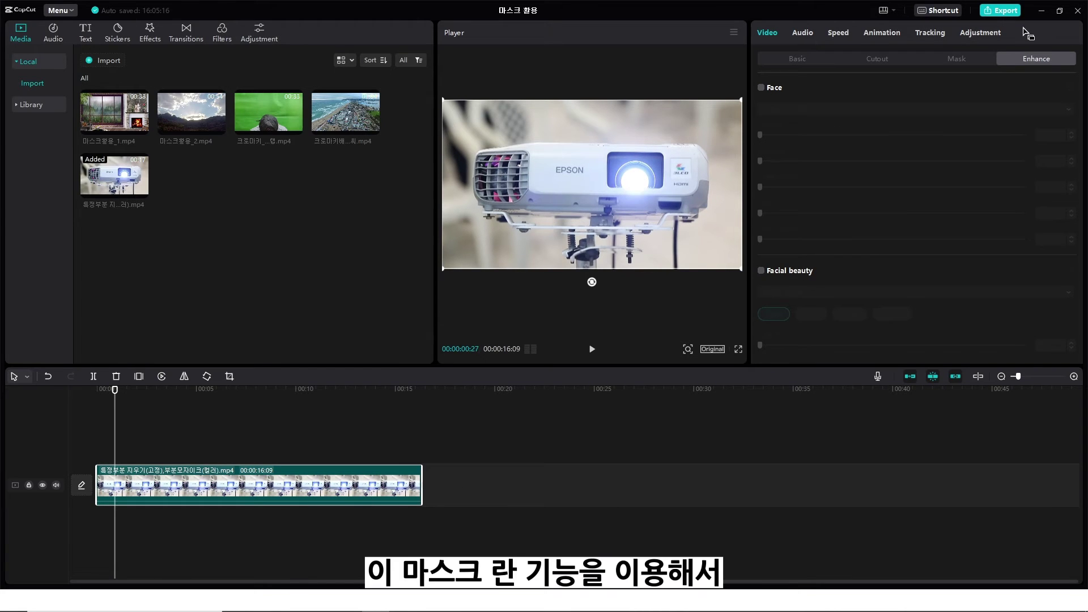
# Duplicate the projector clip onto a track directly above the original, aligned to the start of the timeline.
pyautogui.click(956, 59)
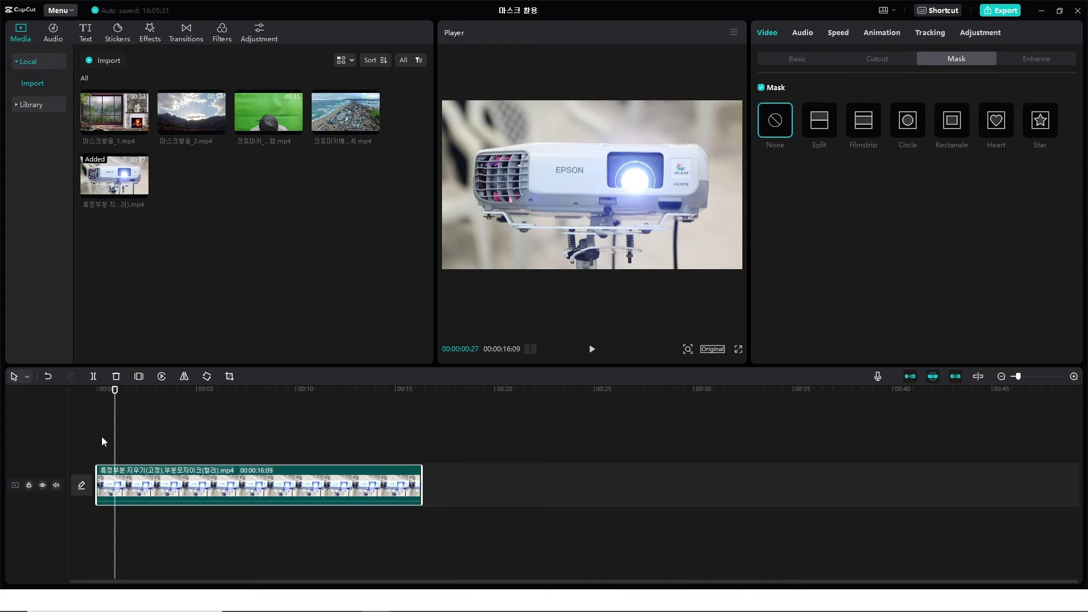
pyautogui.moveTo(115, 391); pyautogui.dragTo(97, 390)
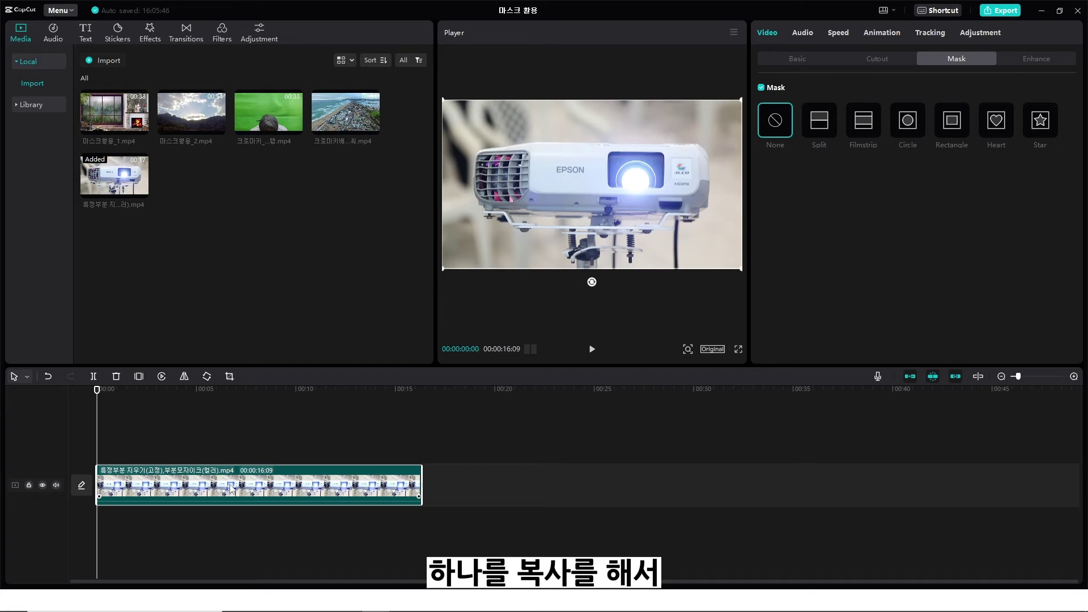
pyautogui.hotkey('ctrl', 'c')
pyautogui.hotkey('ctrl', 'v')
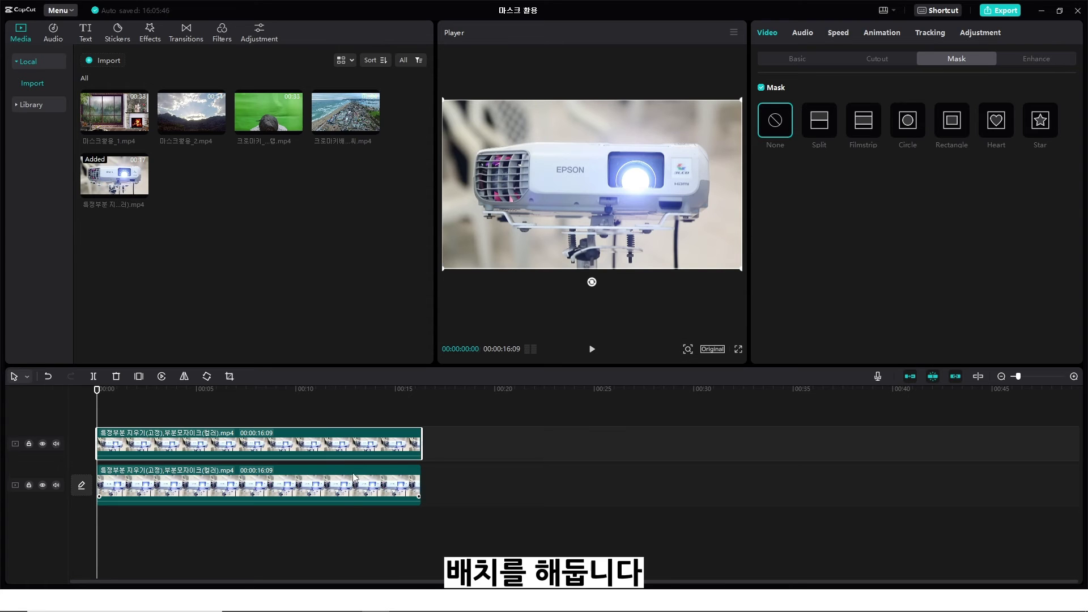
# Add a rectangle mask to the upper projector clip, about 228 by 74 at X -141, Y 22, just below the EPSON logo.
pyautogui.click(356, 446)
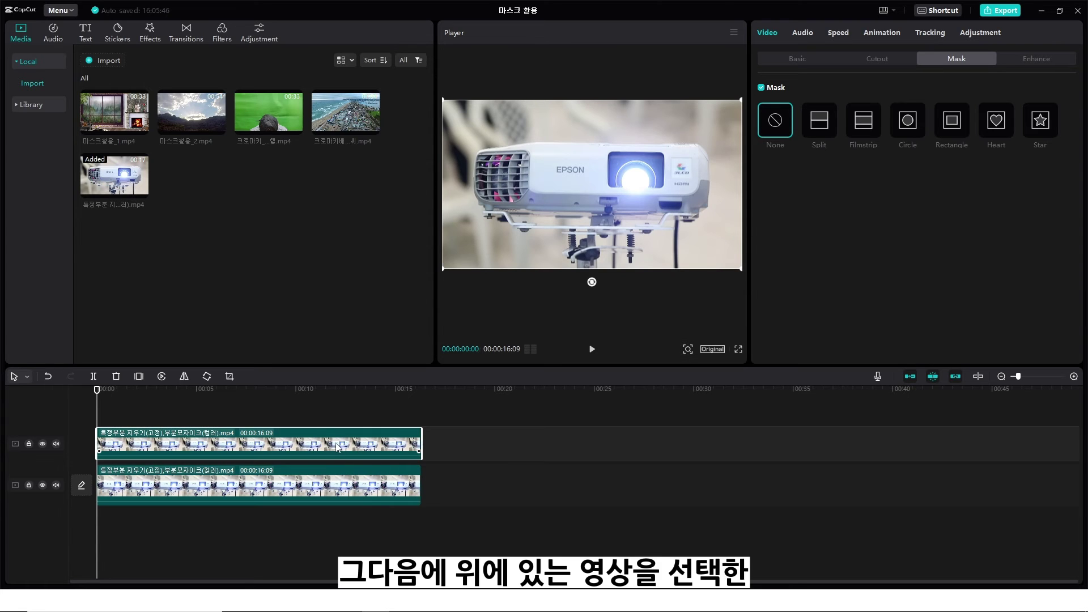
pyautogui.click(953, 123)
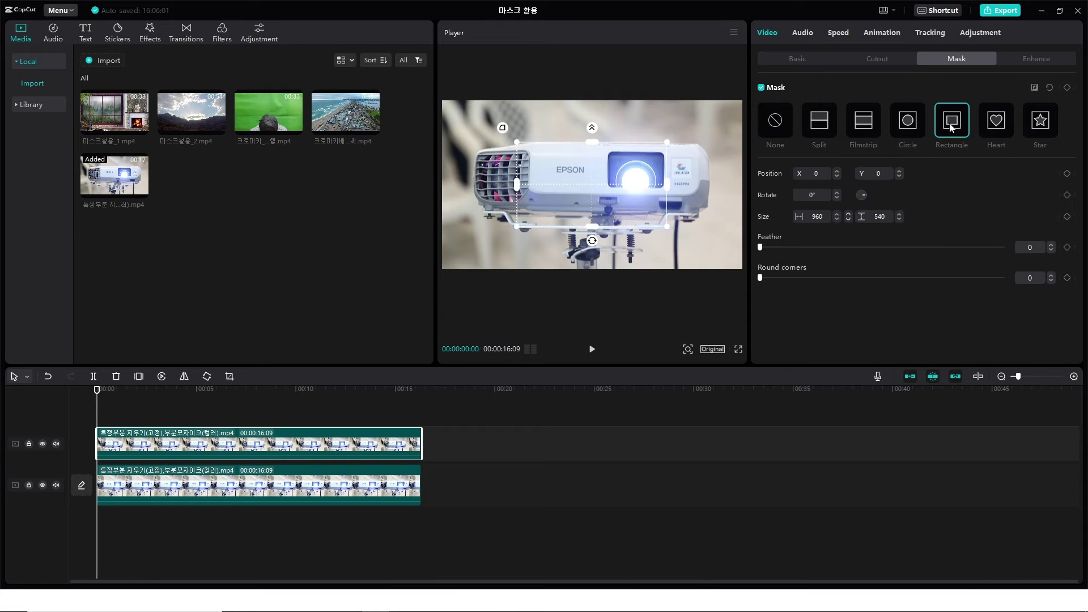
pyautogui.moveTo(674, 226); pyautogui.dragTo(576, 177)
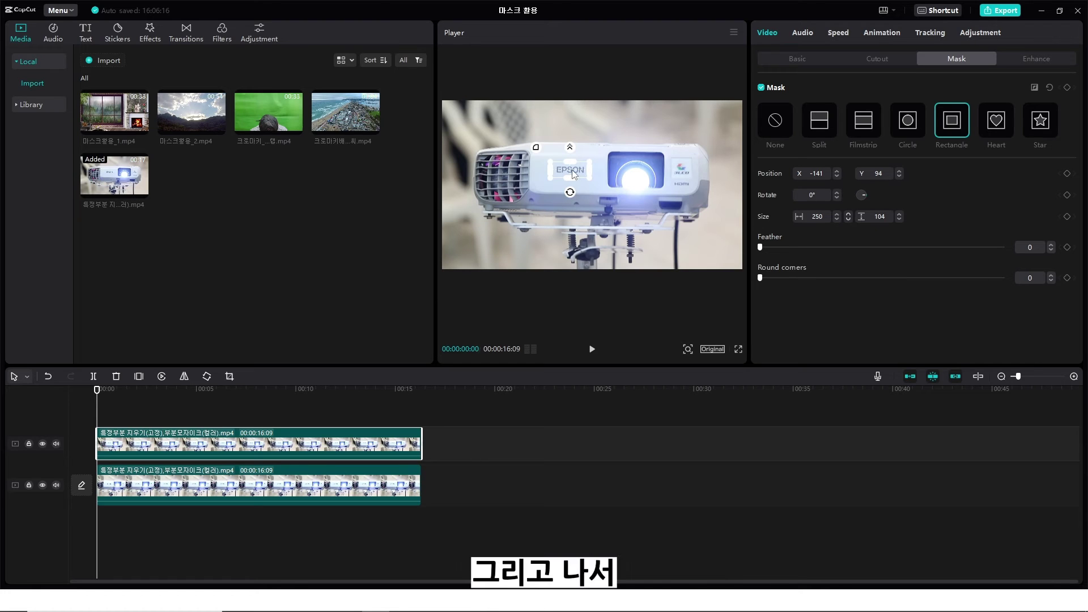
pyautogui.moveTo(572, 169); pyautogui.dragTo(578, 181)
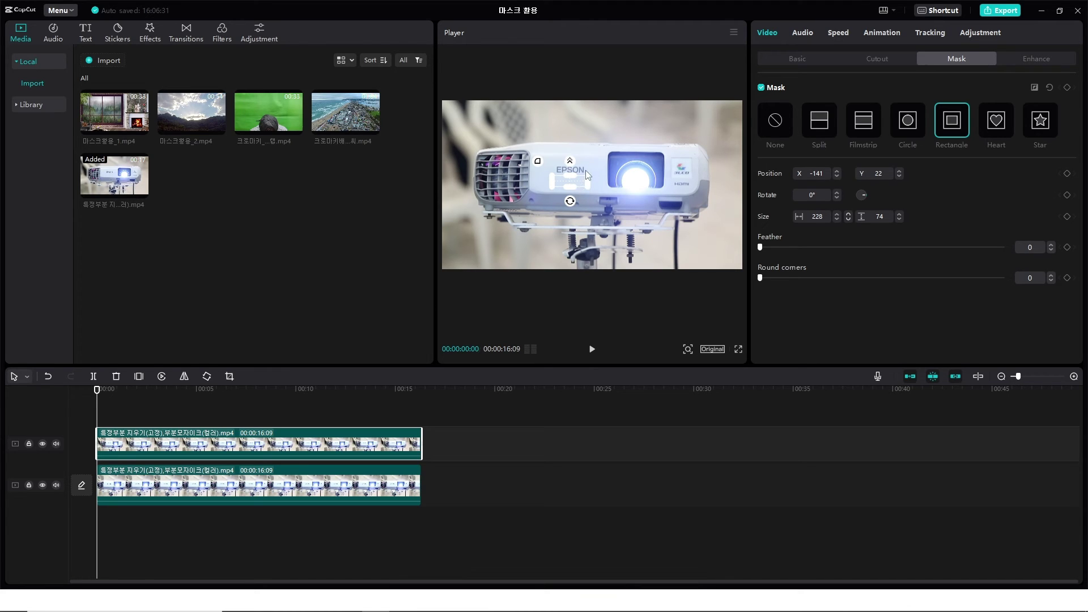
# Move the masked upper clip up to about Y 159 to cover the EPSON logo, and play the result briefly.
pyautogui.click(812, 57)
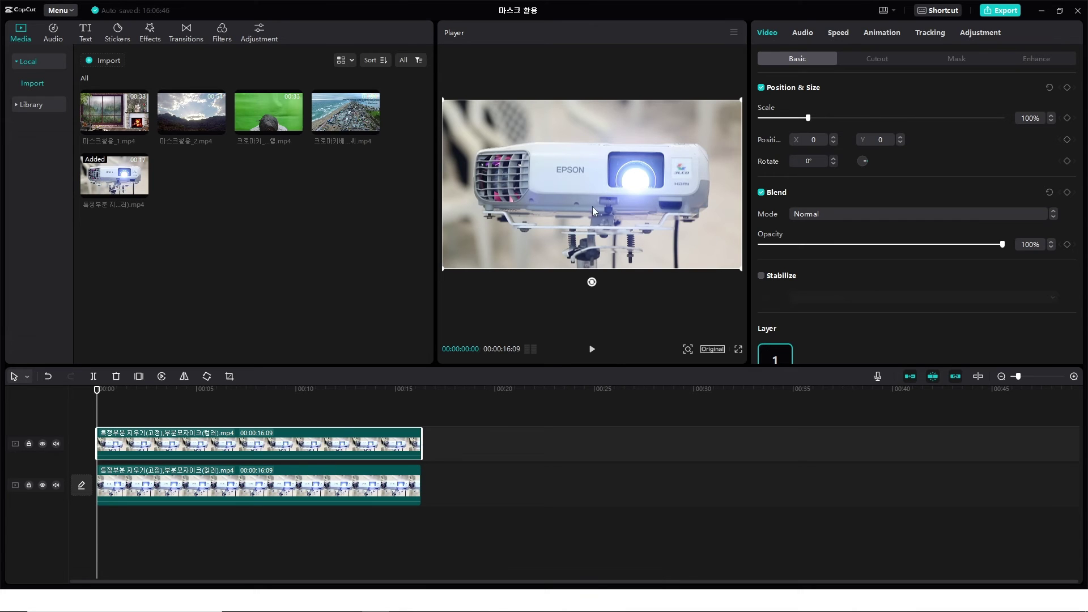
pyautogui.moveTo(616, 186); pyautogui.dragTo(647, 170)
pyautogui.click(672, 320)
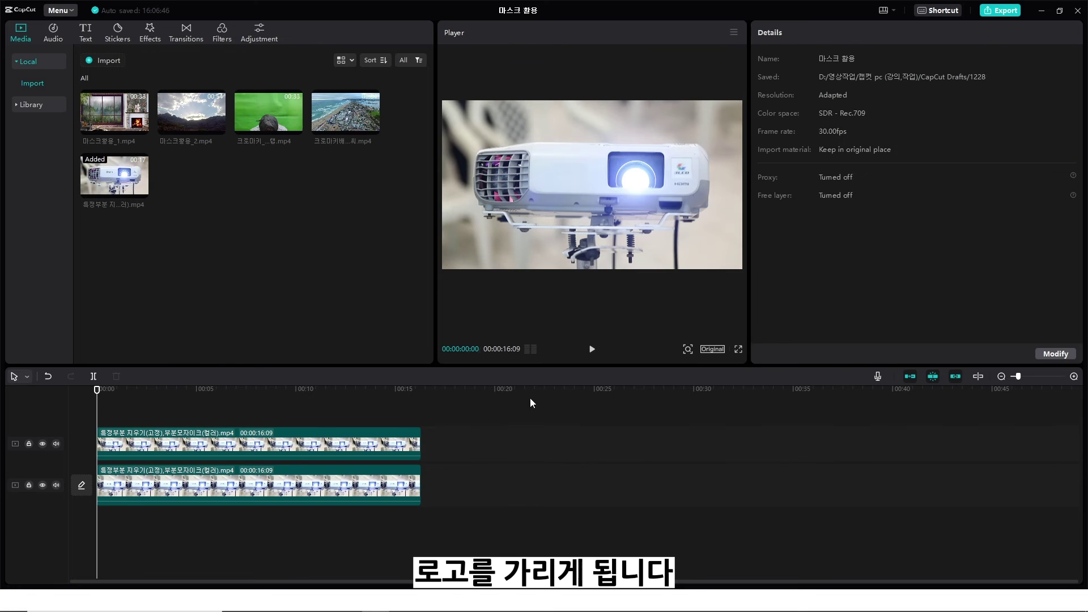
pyautogui.press('space')
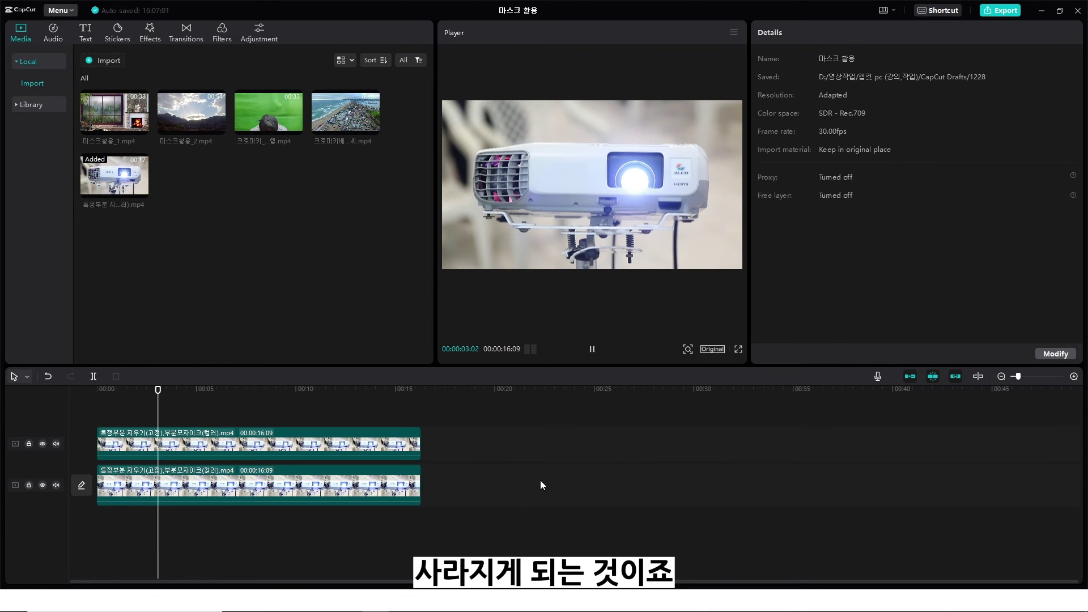
pyautogui.press('space')
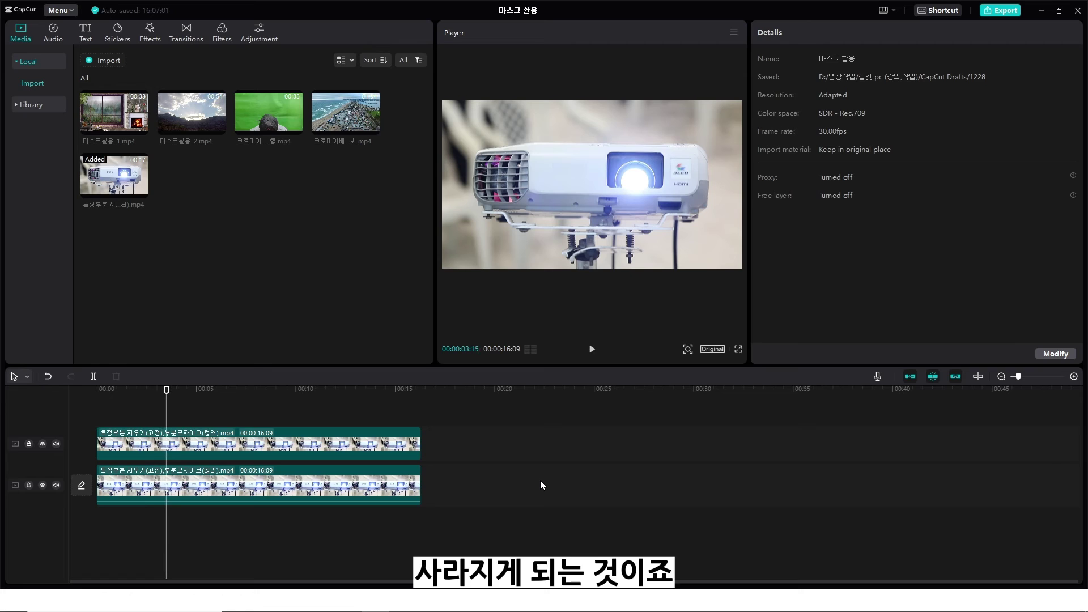
# Review the upper clip's rectangle mask and reposition the masked clip to about X 0, Y 127 over the logo.
pyautogui.click(406, 448)
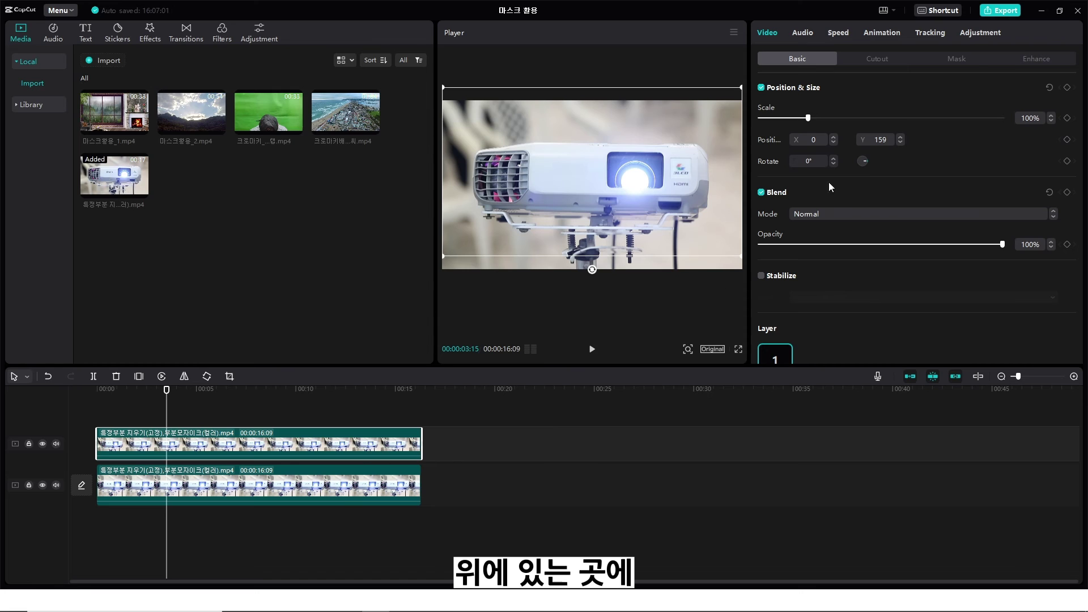
pyautogui.click(964, 60)
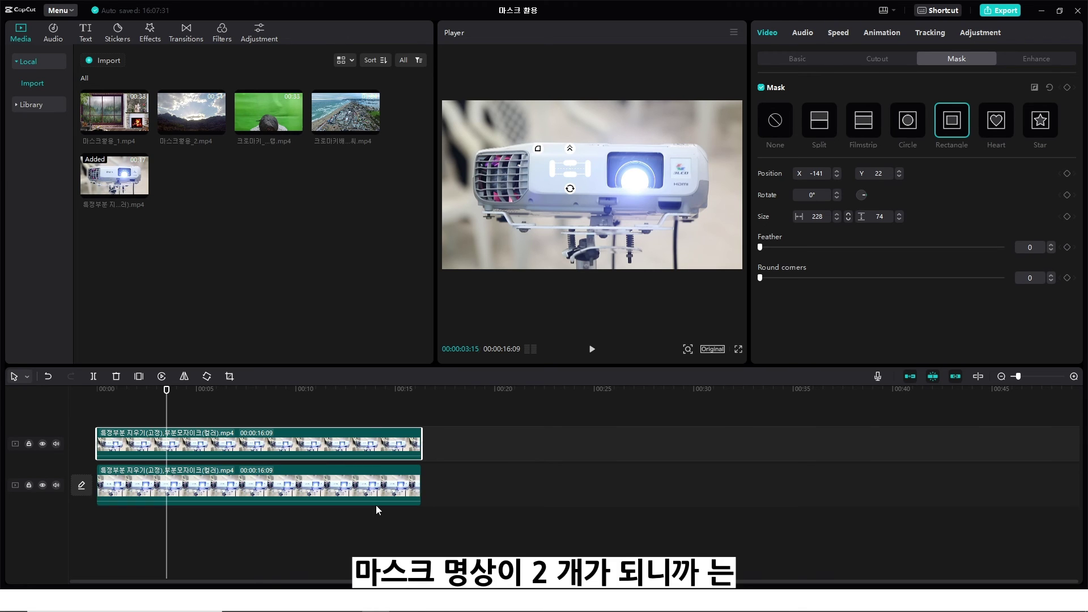
pyautogui.click(395, 471)
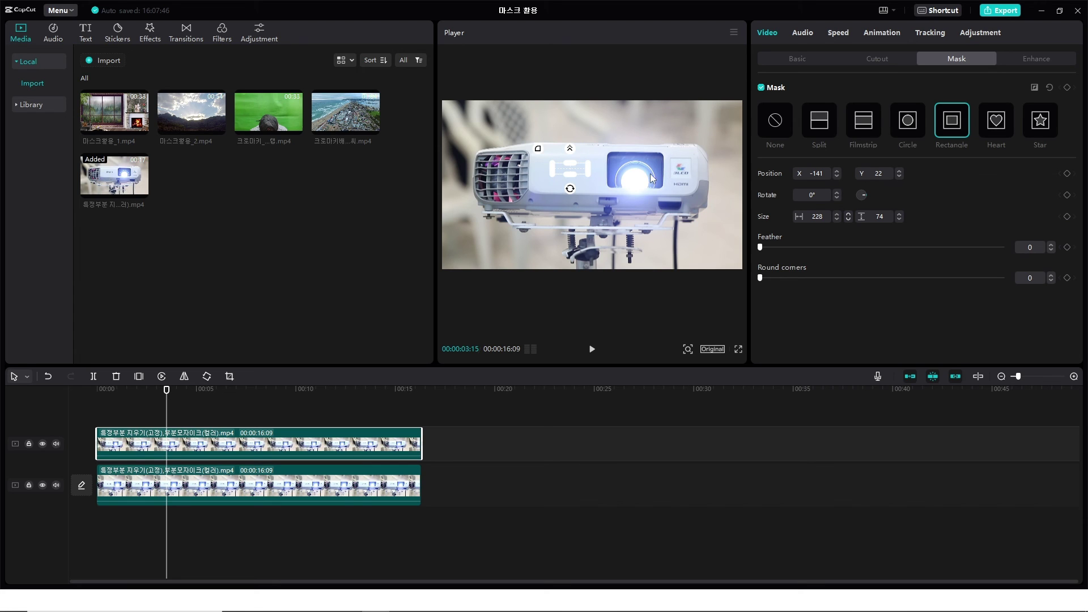
pyautogui.click(813, 59)
pyautogui.moveTo(672, 170); pyautogui.dragTo(656, 182)
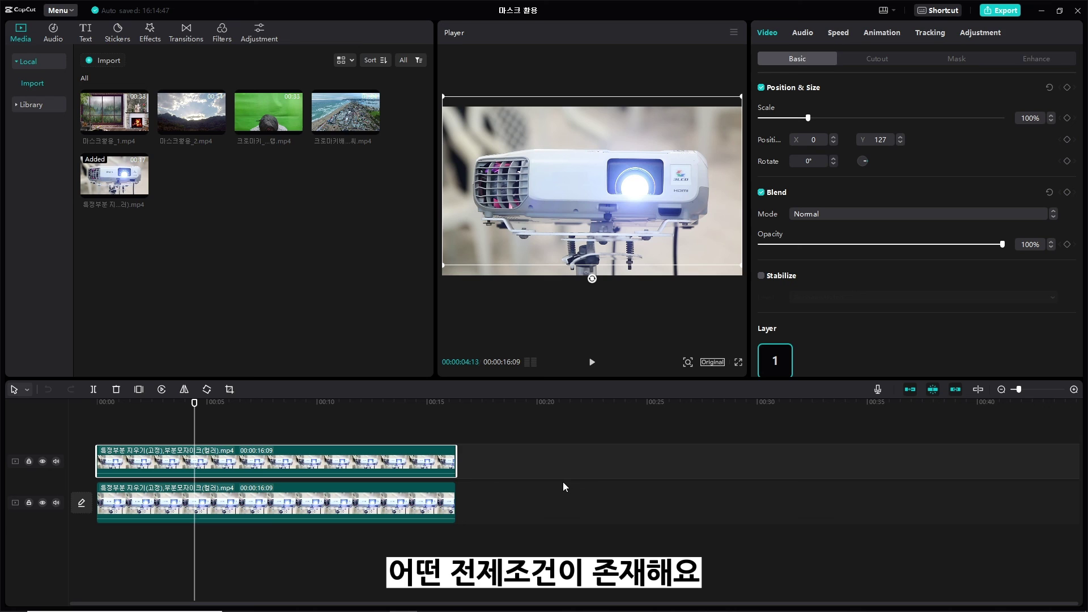
# Delete the masked upper clip to compare with the original projector footage, and undo the deletion.
pyautogui.press('Delete')
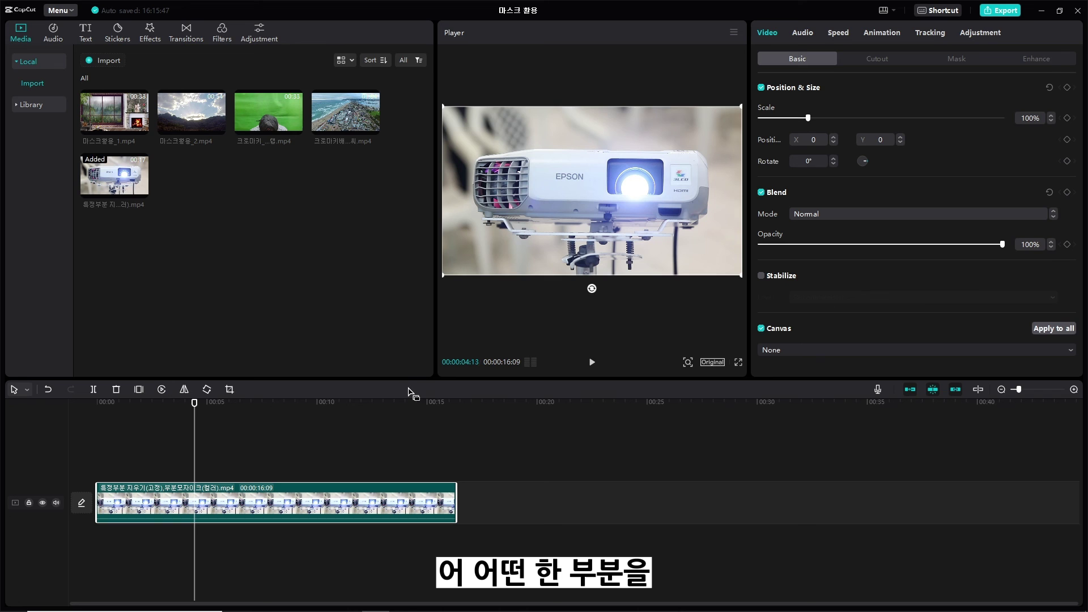
pyautogui.hotkey('ctrl', 'z')
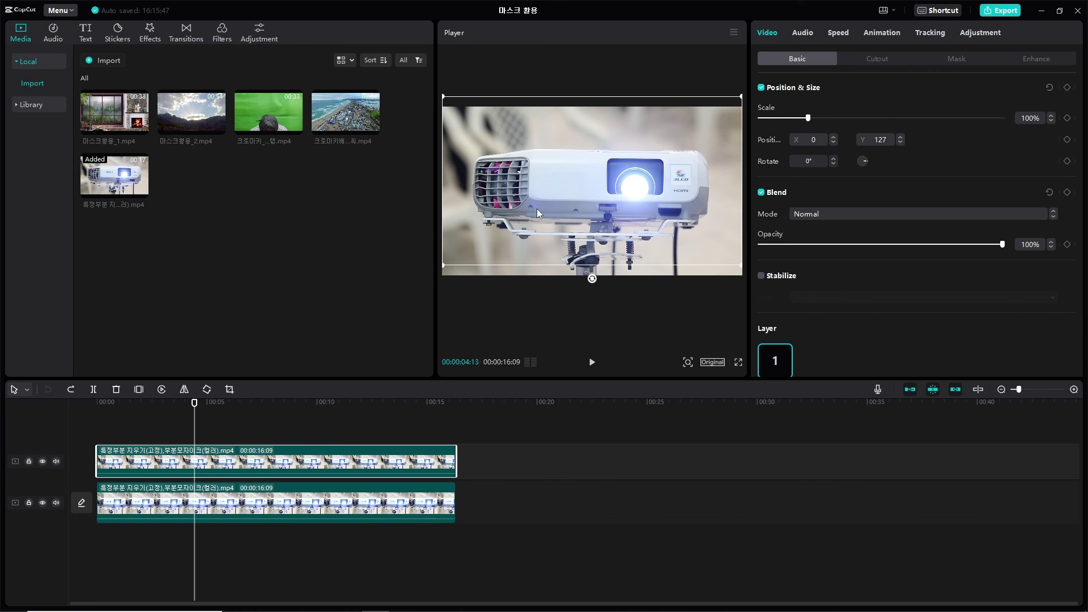